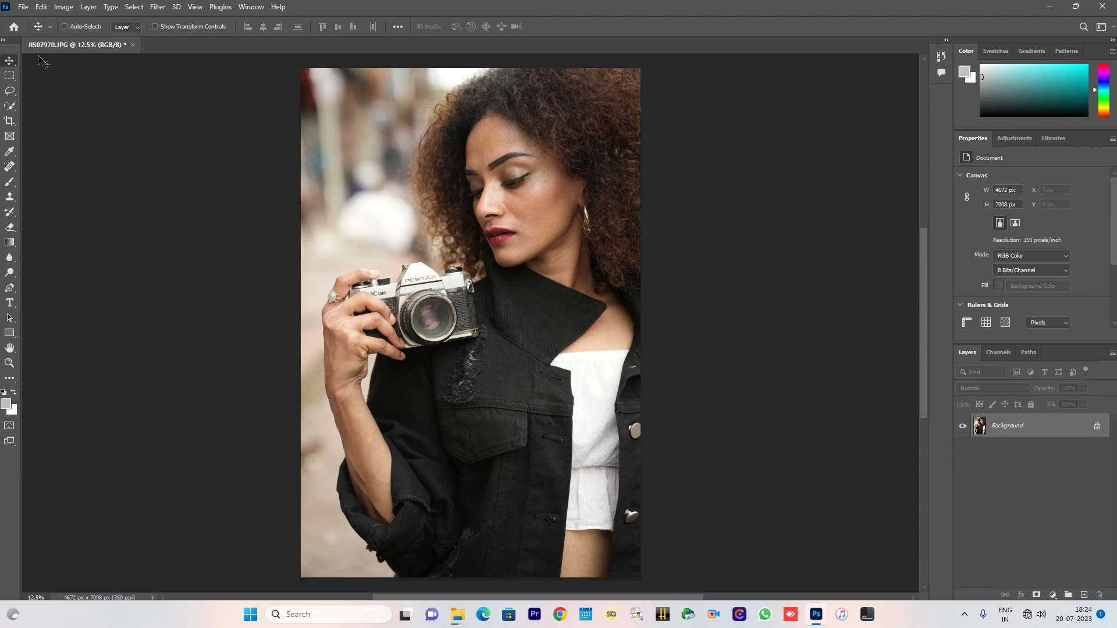
Float the portrait document in its own window and position it to the right
mouse_move(81, 45)
left_mouse_down()
mouse_move(178, 68)
mouse_move(430, 56)
left_mouse_up()
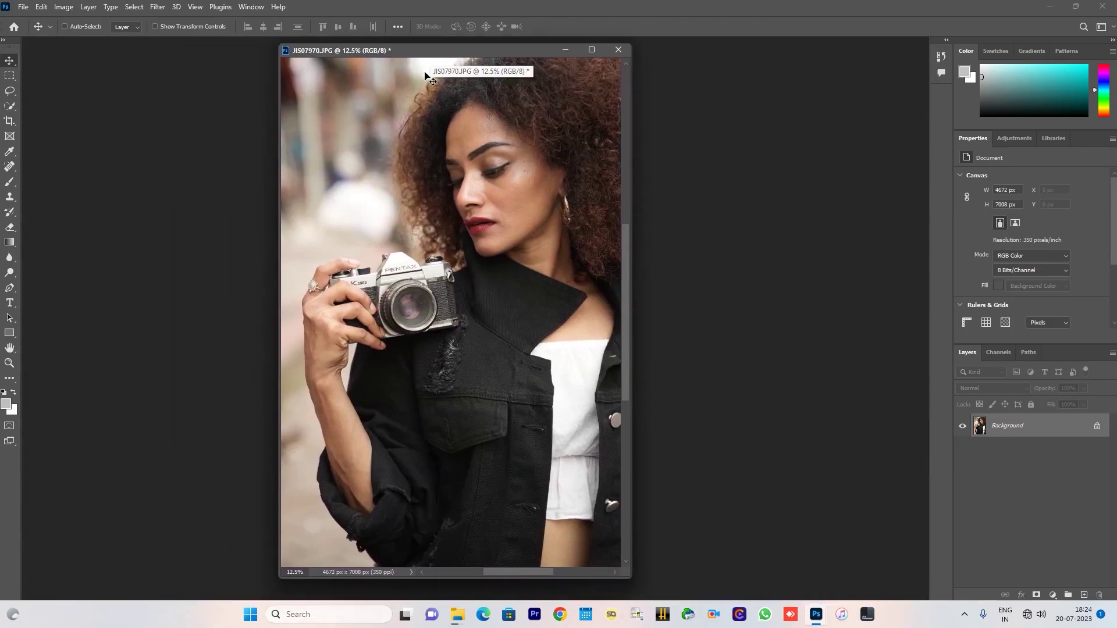
left_click_drag(430, 77, 445, 88)
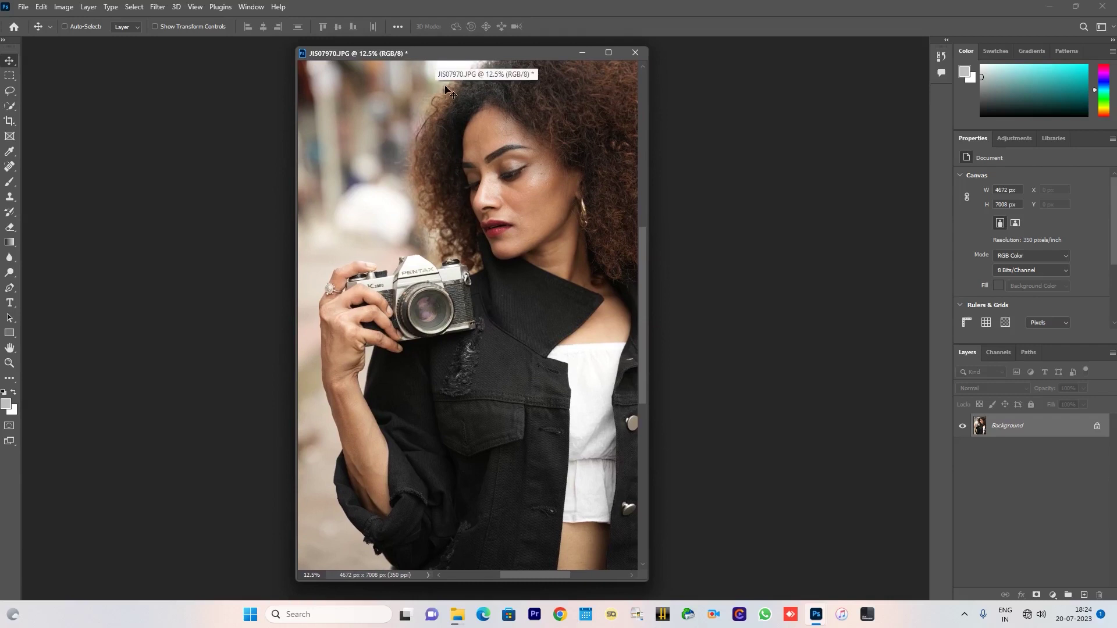
left_click_drag(421, 56, 433, 57)
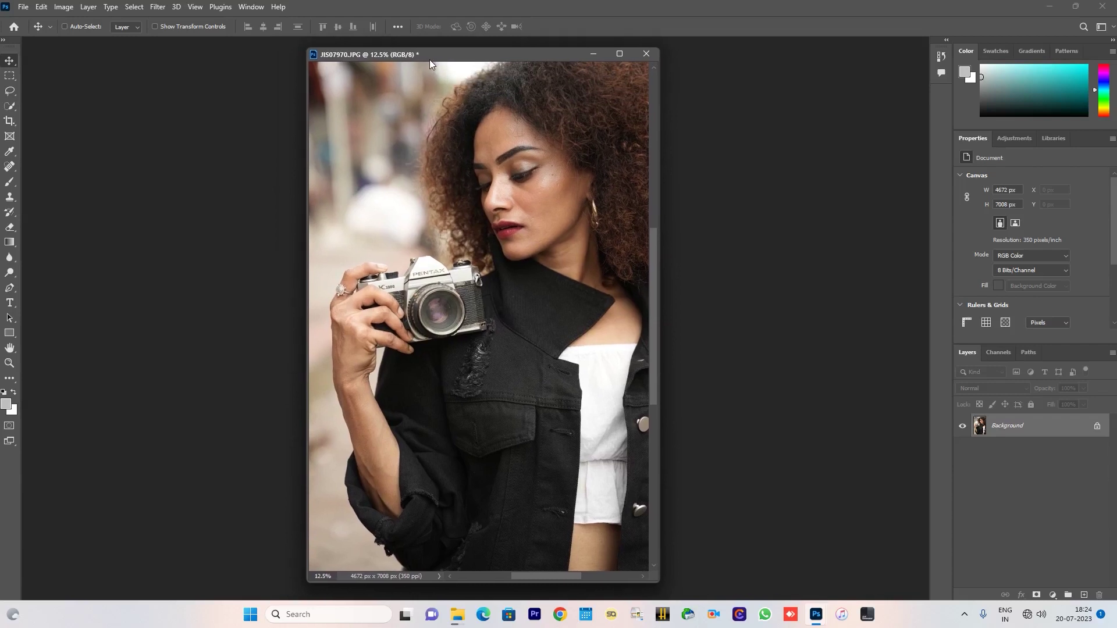
Duplicate the Background as Layer 1 and open the Camera Raw filter on it
key("ctrl")
key("ctrl+j")
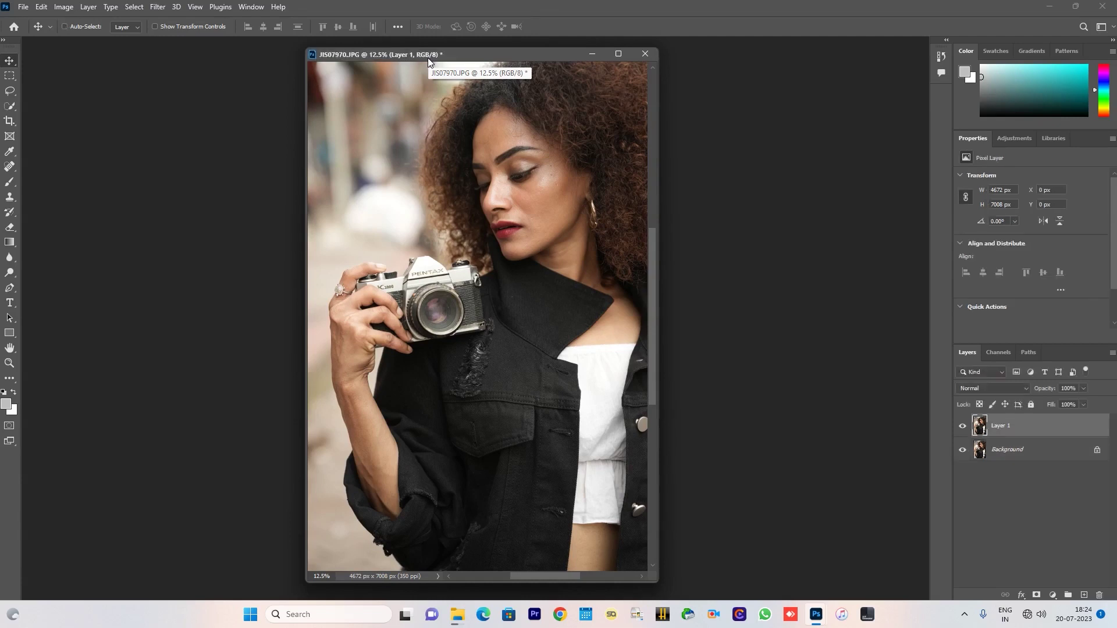
key("ctrl")
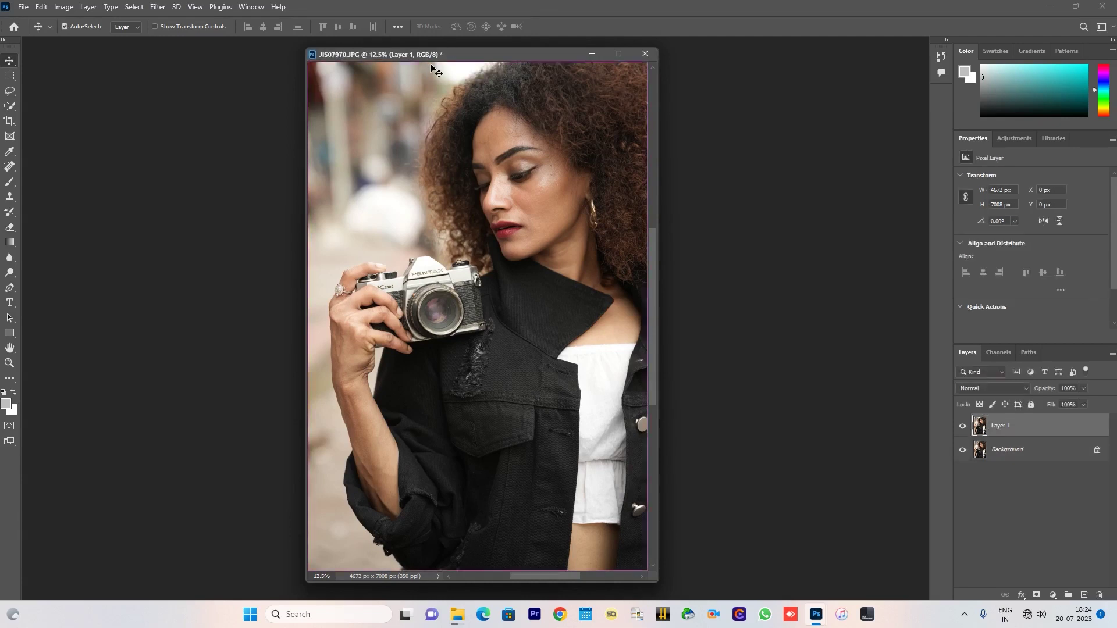
key("ctrl+shift+a")
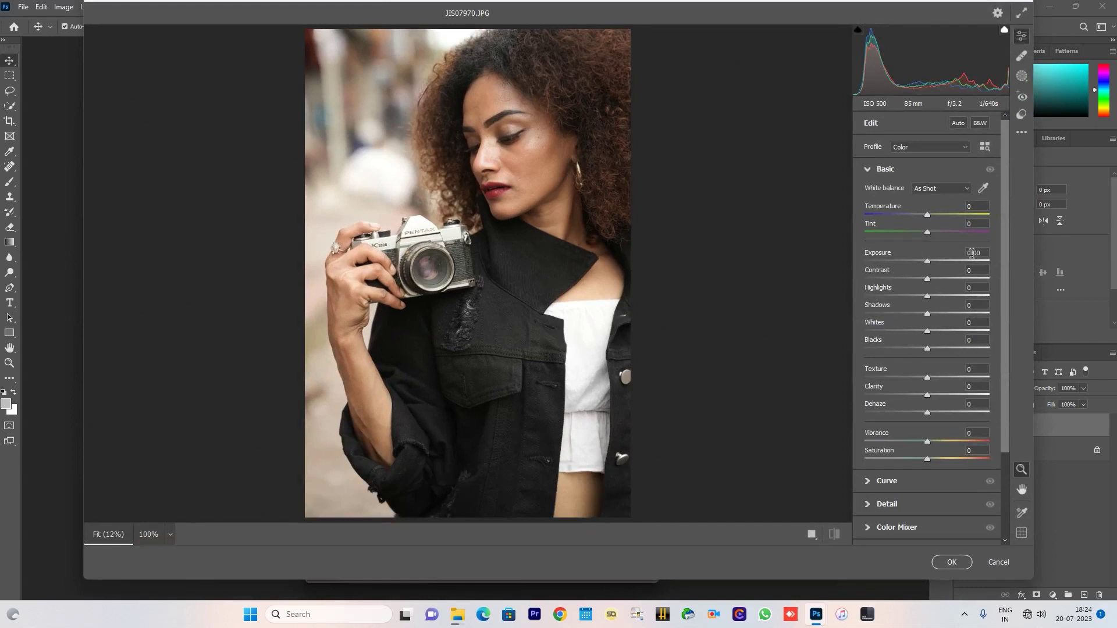
Set Exposure to +0.75, Contrast to +70 and Highlights to -99 in Camera Raw
left_click_drag(930, 263, 934, 263)
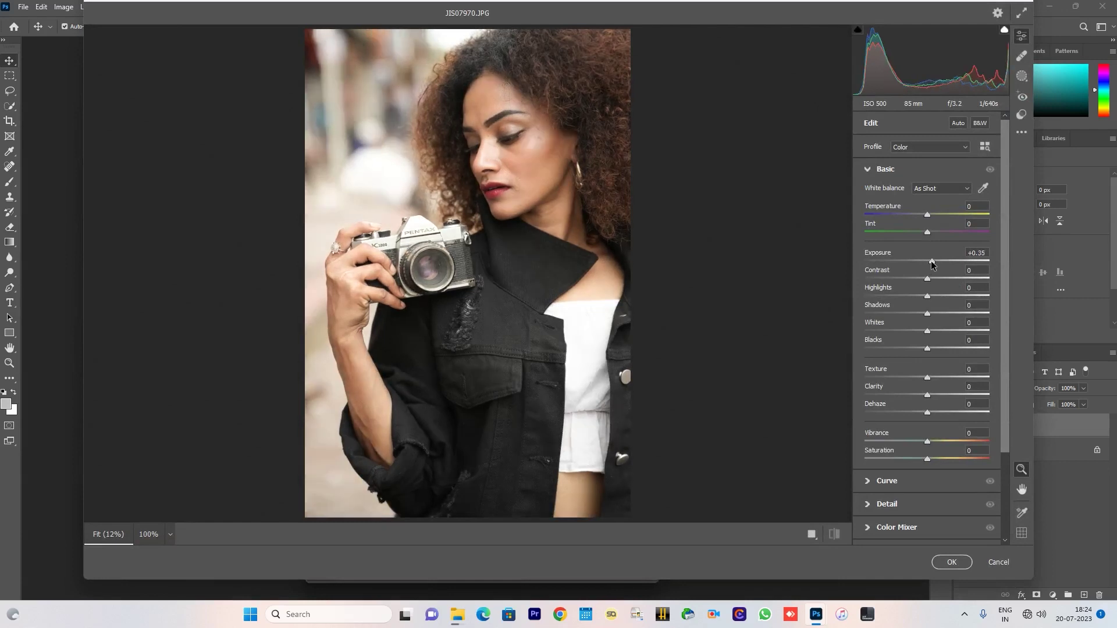
left_click(985, 253)
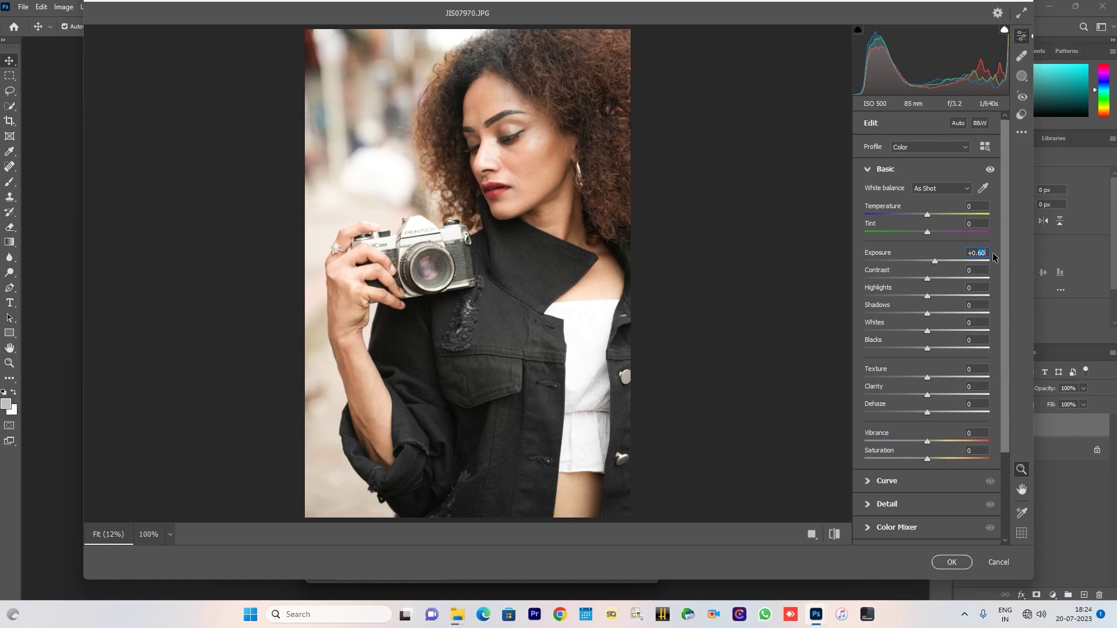
key("Up")
key("Up")
key("Up")
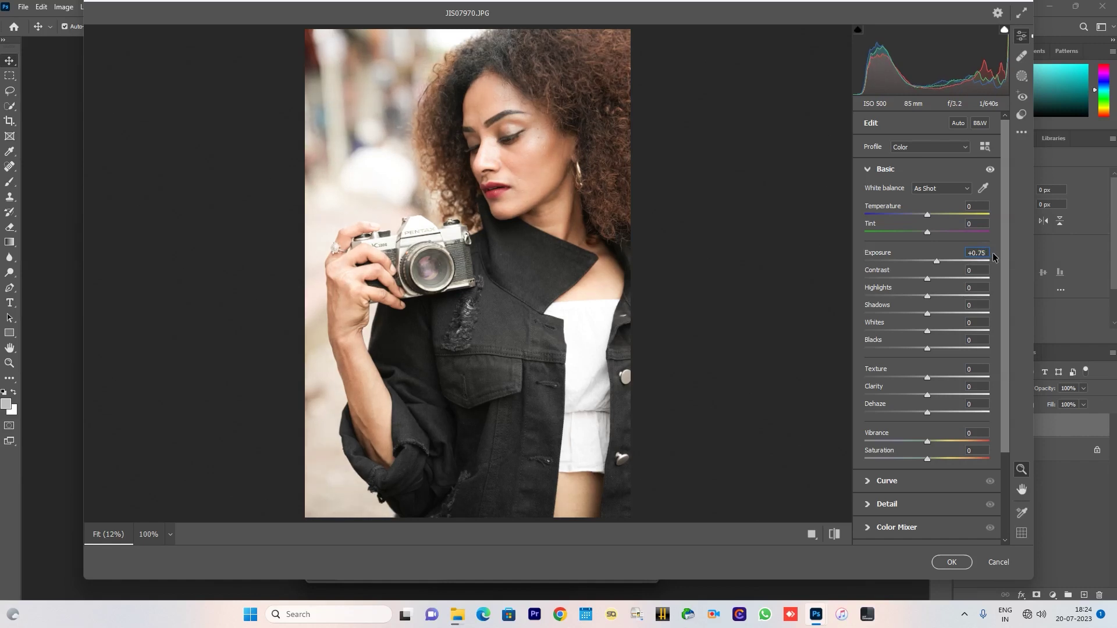
key("Tab")
type("70")
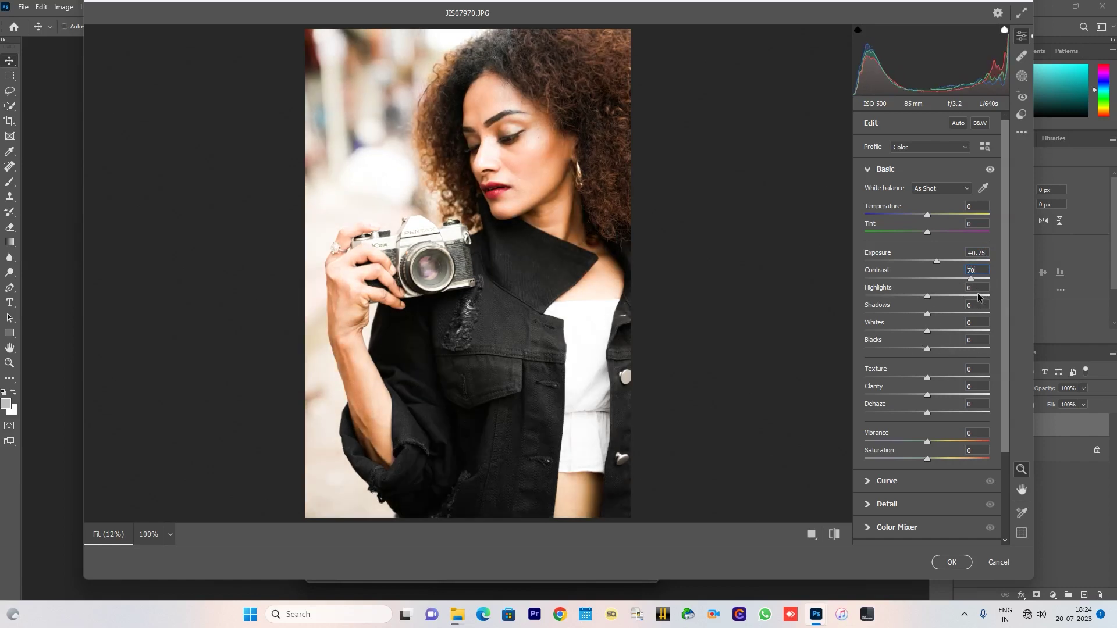
key("Tab")
type("-99")
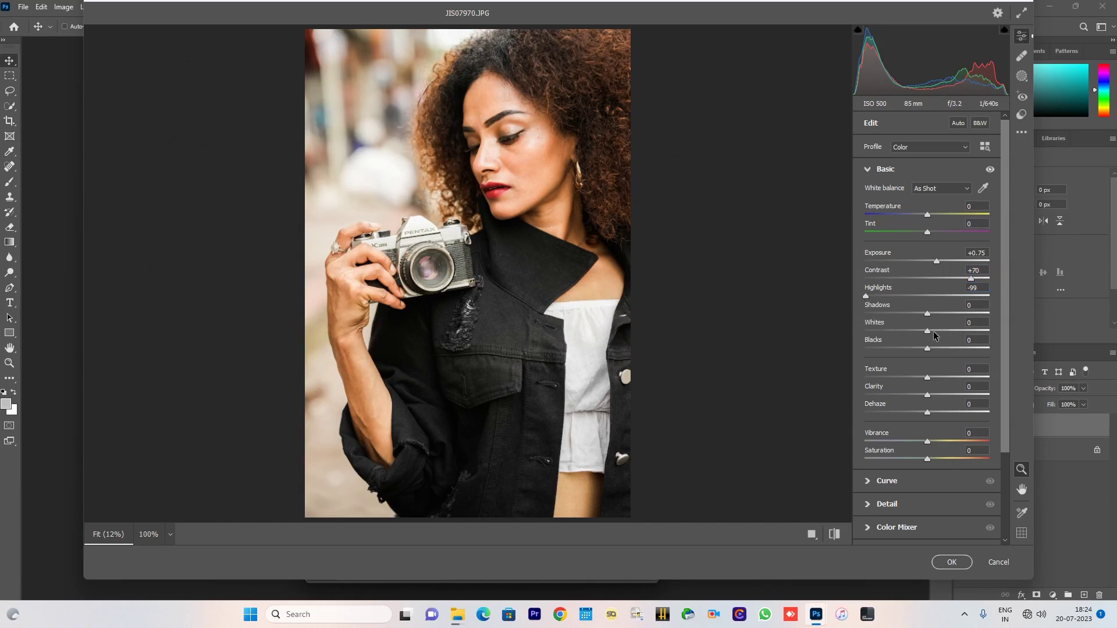
Set Shadows +35, Whites -100, Vibrance -25 and Saturation -30
left_click(948, 311)
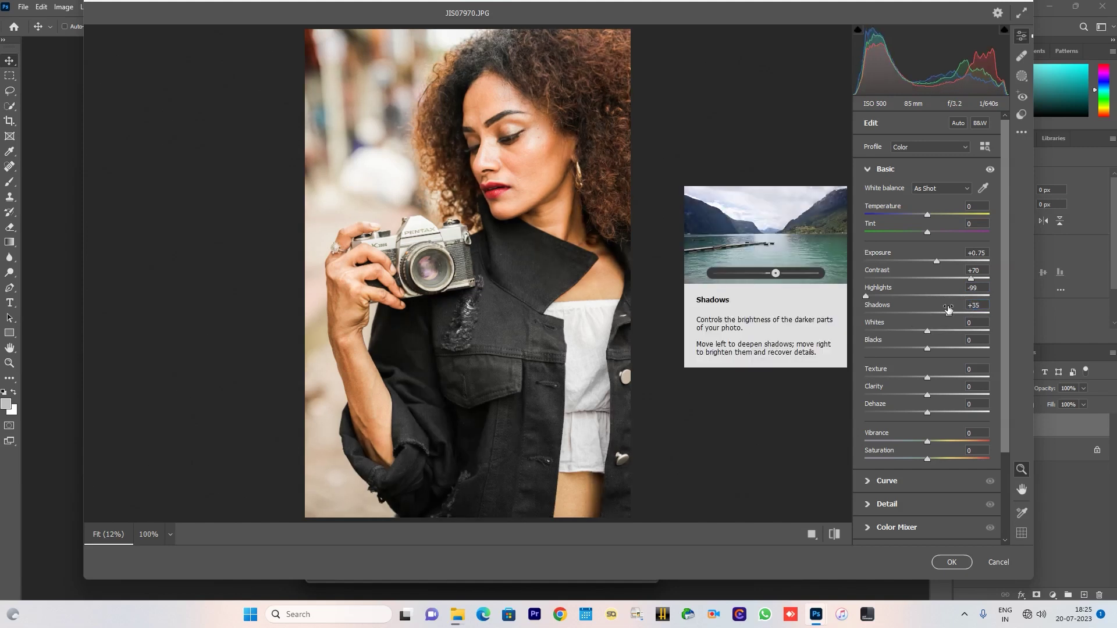
key("Tab")
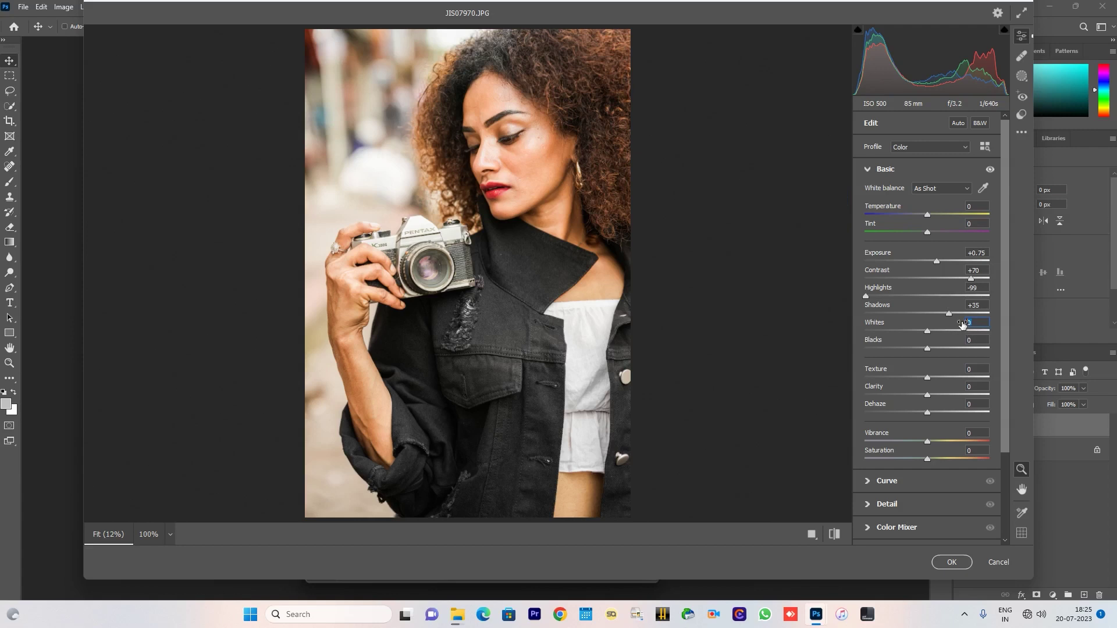
left_click_drag(919, 339, 804, 334)
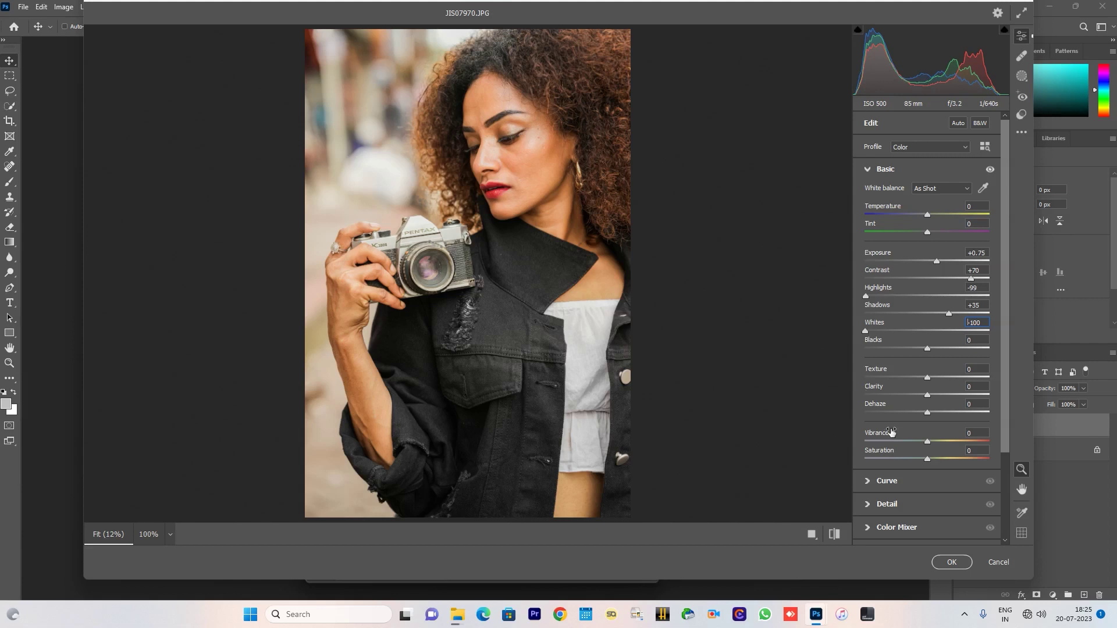
left_click(974, 433)
type("25")
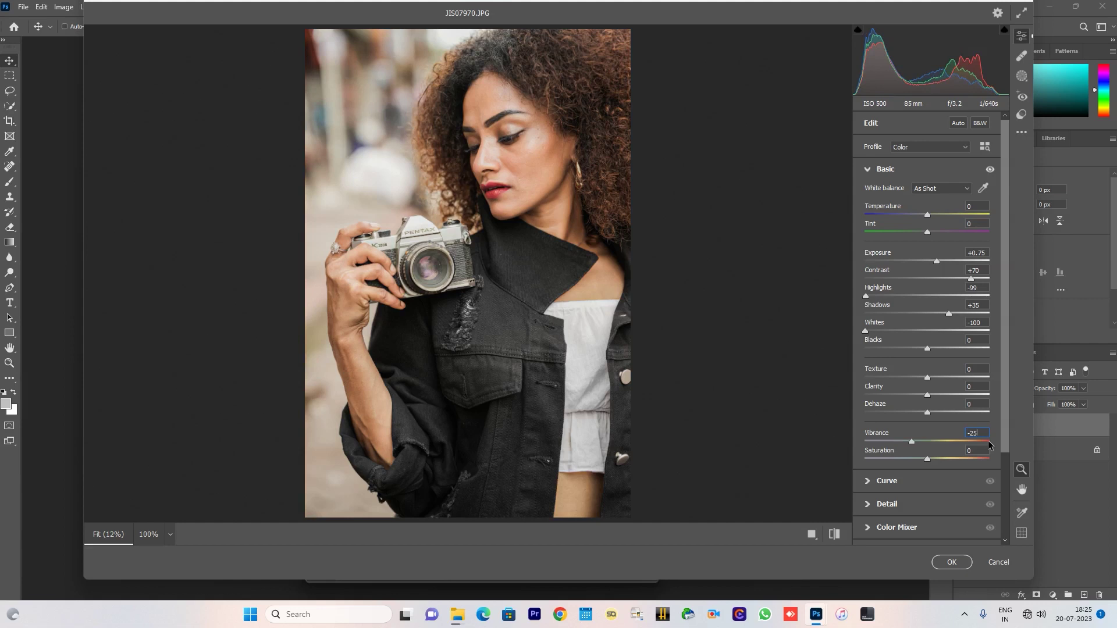
left_click(977, 450)
type("0")
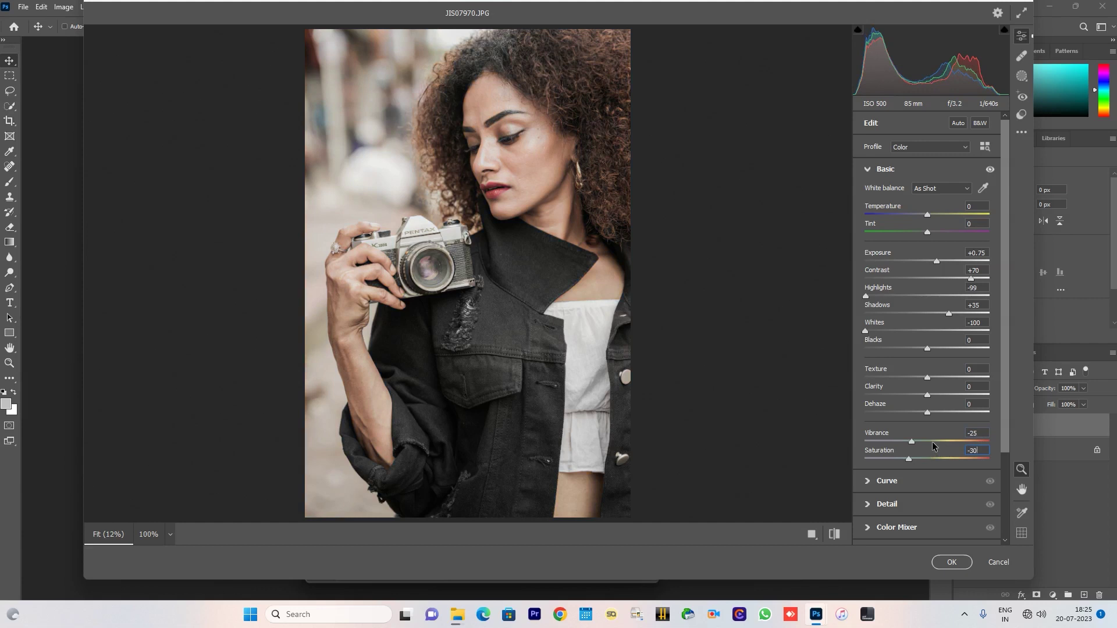
left_click(869, 528)
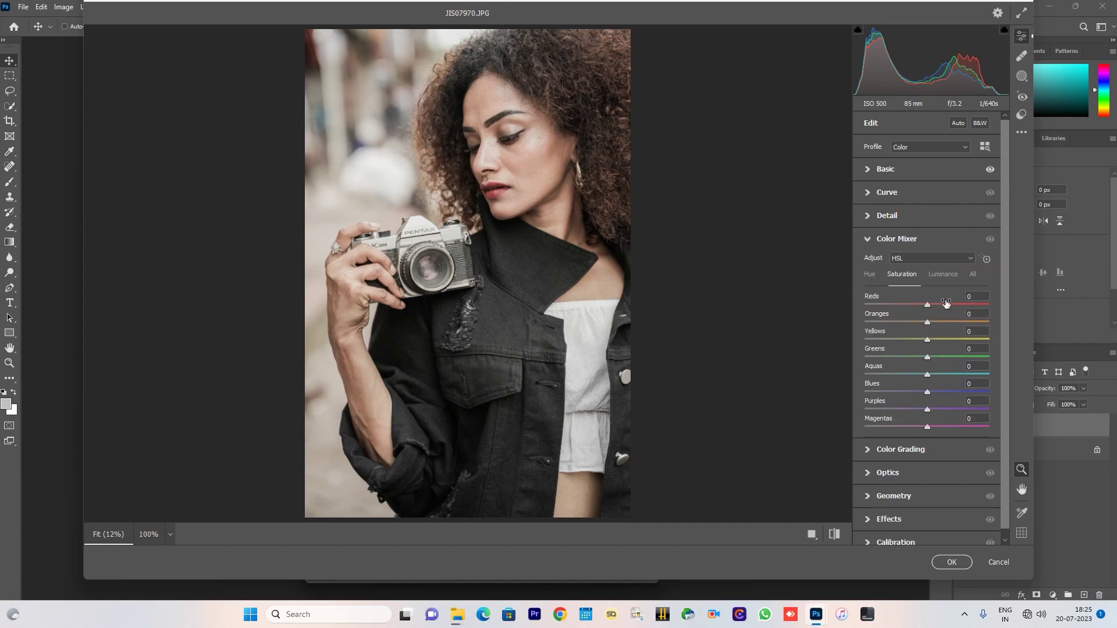
In the Color Mixer, set Reds saturation +16, Reds luminance -11 and Oranges hue -10
left_click(975, 296)
type("+16")
left_click(944, 274)
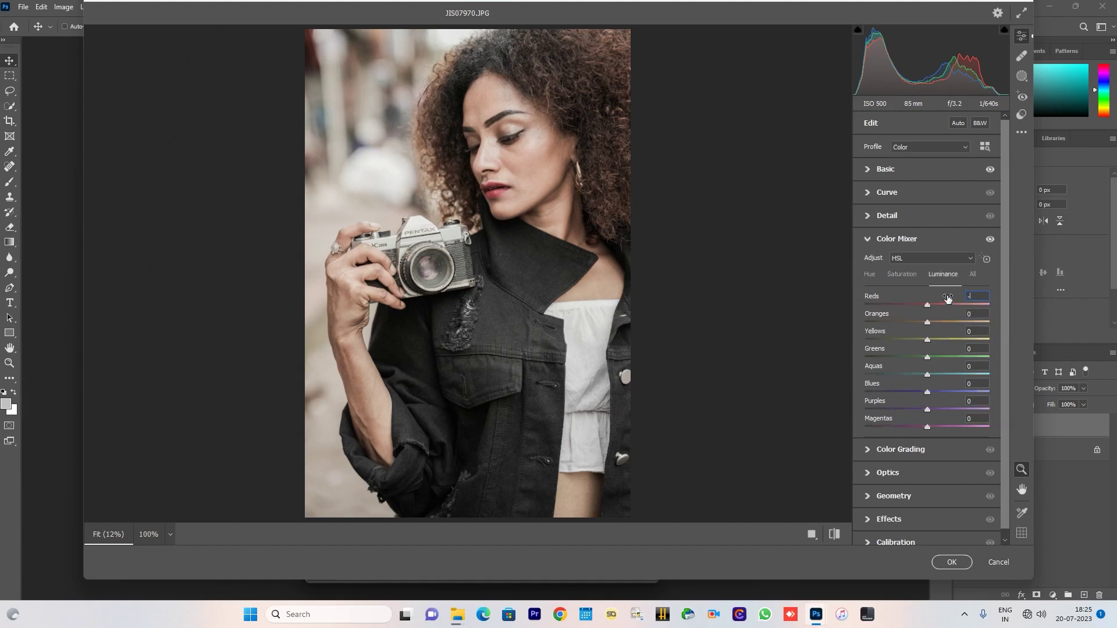
type("11")
left_click(875, 276)
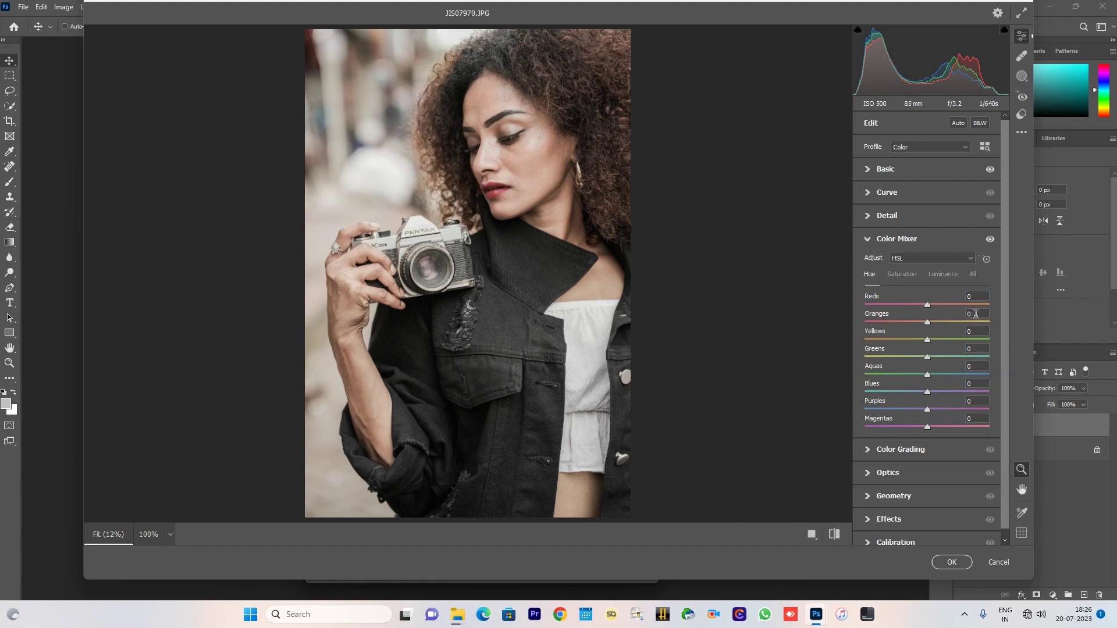
left_click(970, 314)
type("10")
Set Oranges saturation +11, Oranges luminance +28 and Yellows saturation -100
left_click(902, 274)
left_click(971, 313)
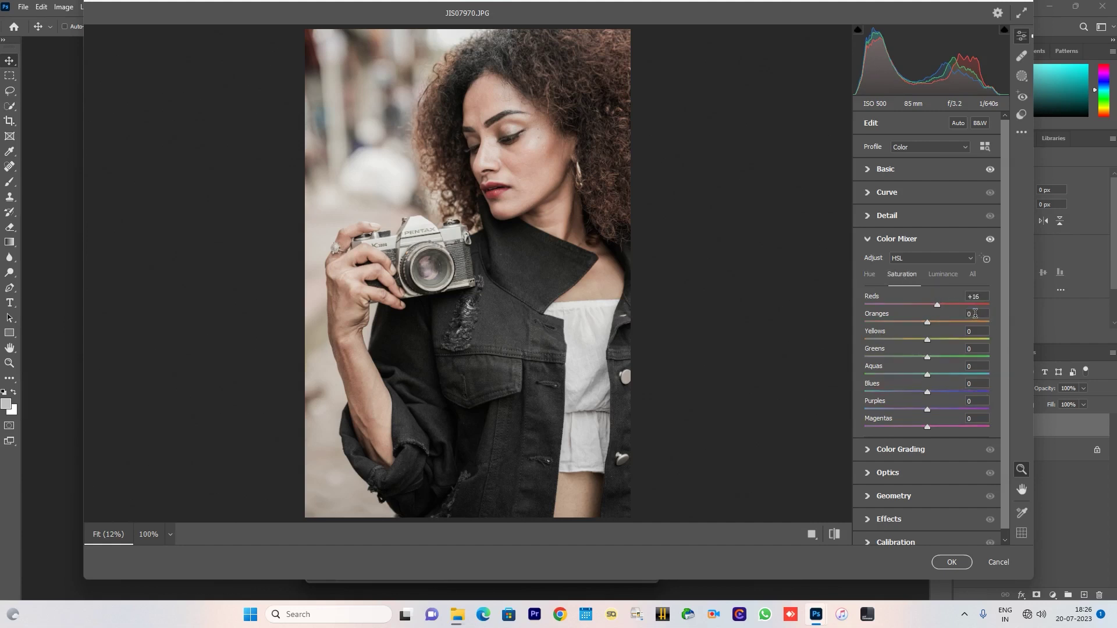
type("11")
left_click(949, 275)
left_click(982, 313)
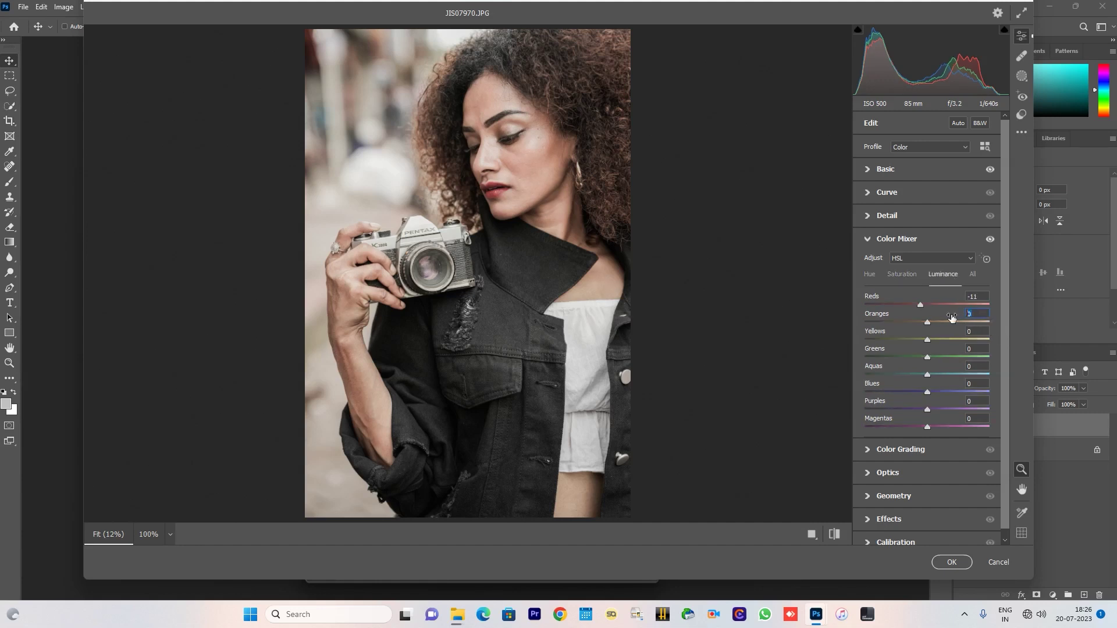
type("28")
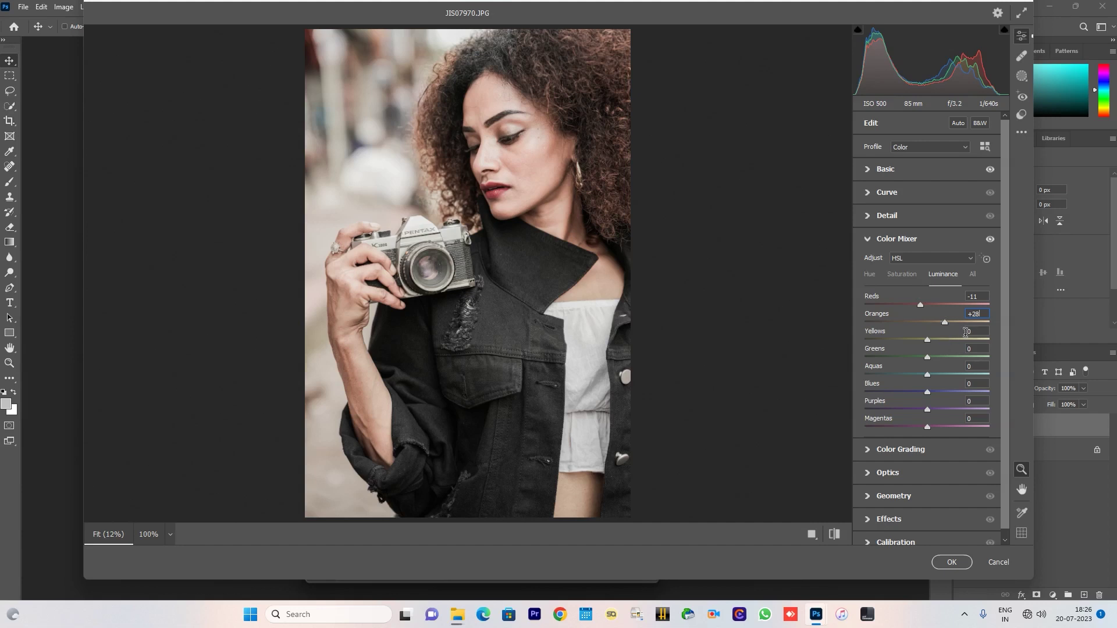
left_click(898, 275)
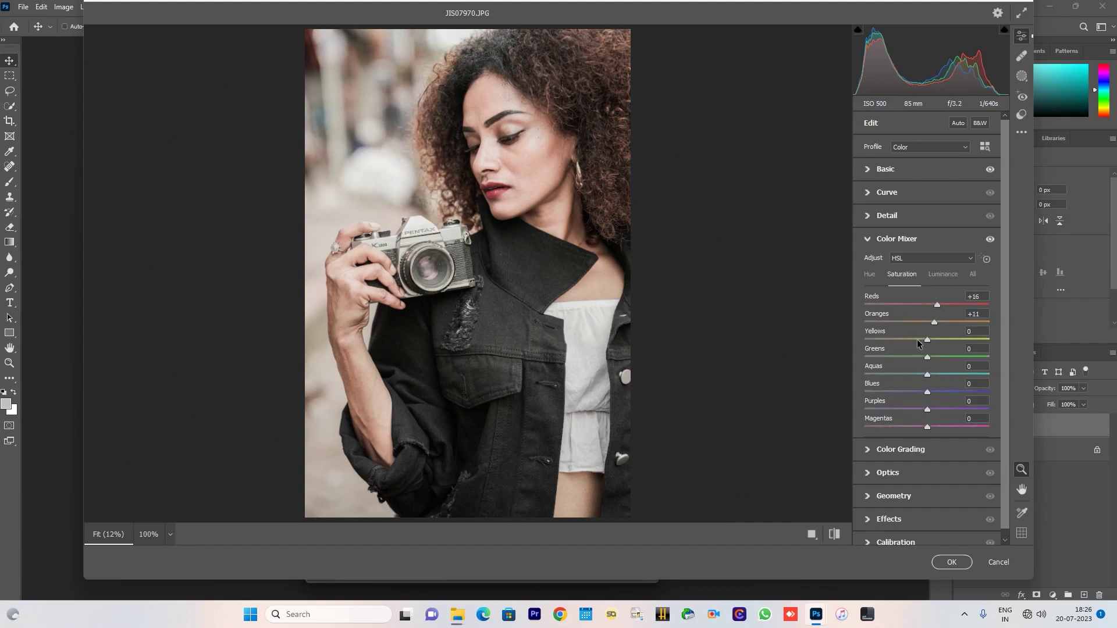
left_click_drag(926, 339, 838, 343)
Review hue and luminance, then drop Greens and Aquas saturation to -100
left_click(868, 276)
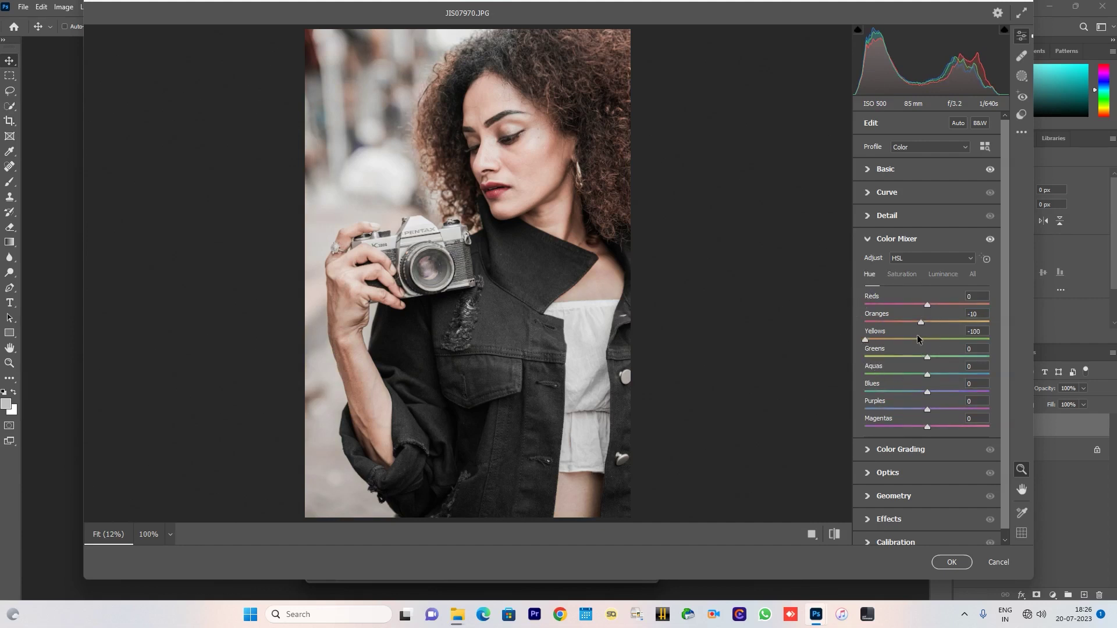
left_click(937, 277)
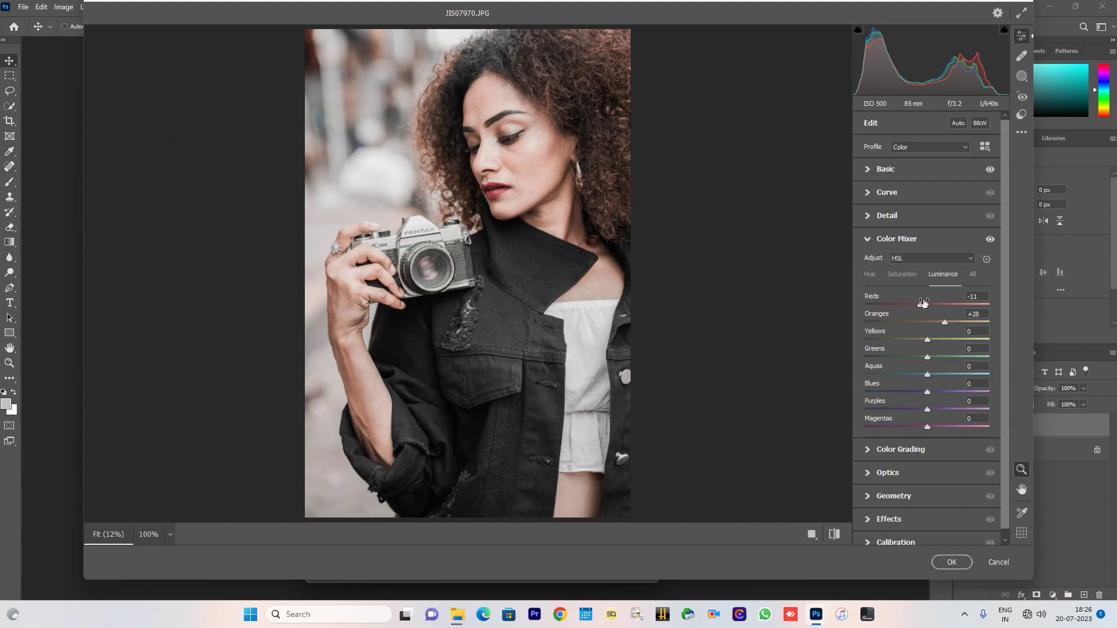
left_click(902, 275)
left_click_drag(926, 357, 838, 354)
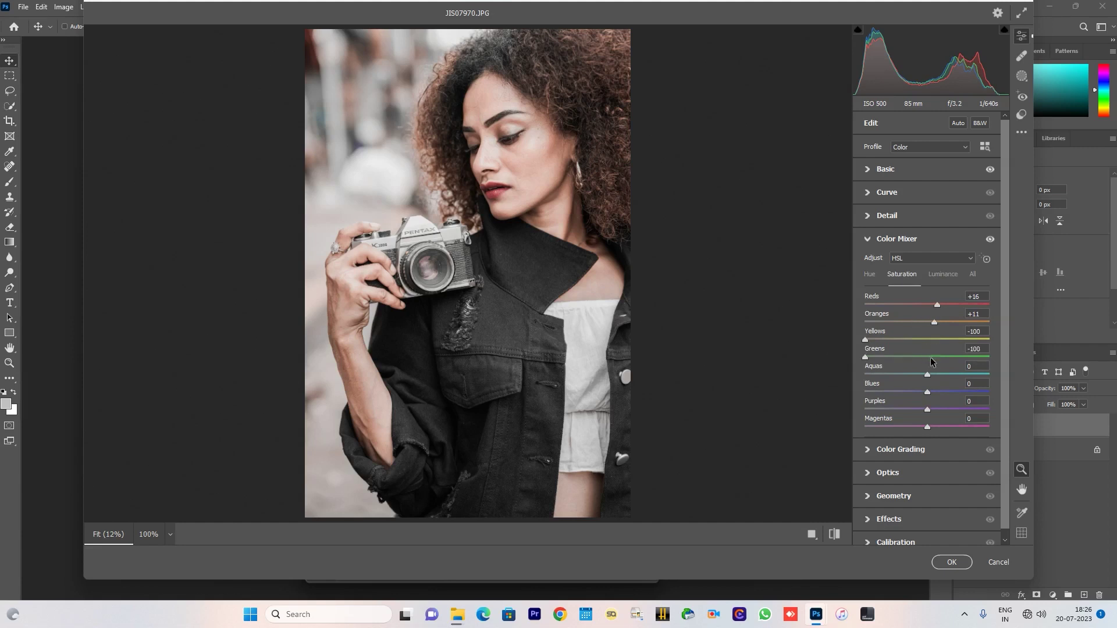
left_click_drag(927, 376, 834, 381)
Shift Blues hue to +100 and set Blues, Purples and Magentas saturation to -100
left_click(870, 275)
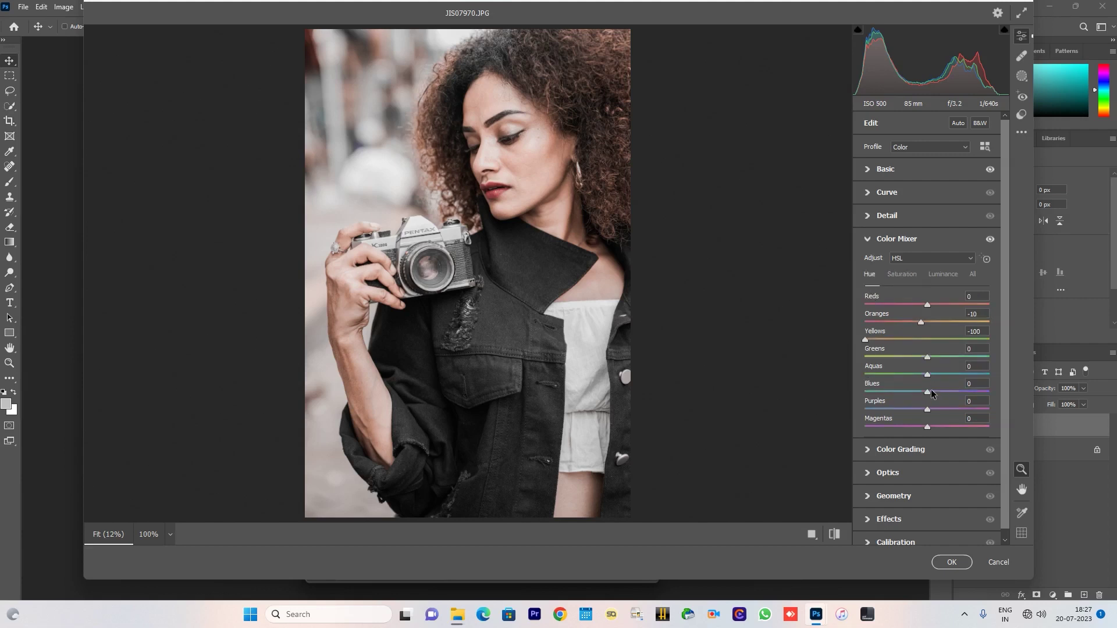
left_click_drag(929, 392, 998, 394)
left_click(909, 277)
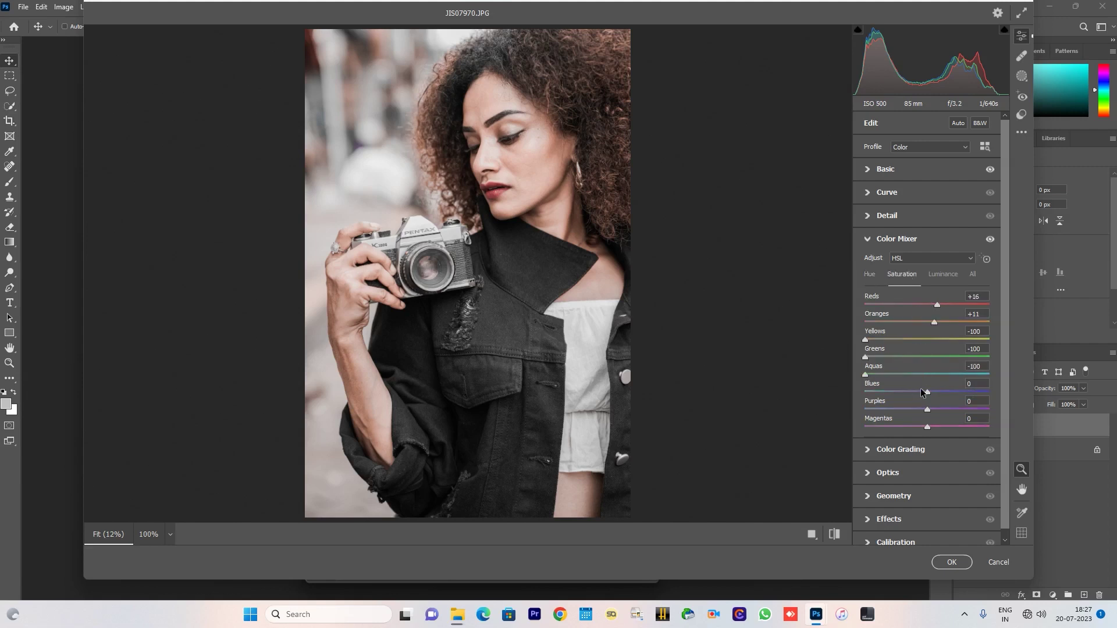
left_click_drag(925, 393, 865, 393)
left_click_drag(929, 409, 815, 412)
left_click_drag(927, 427, 802, 424)
left_click(868, 449)
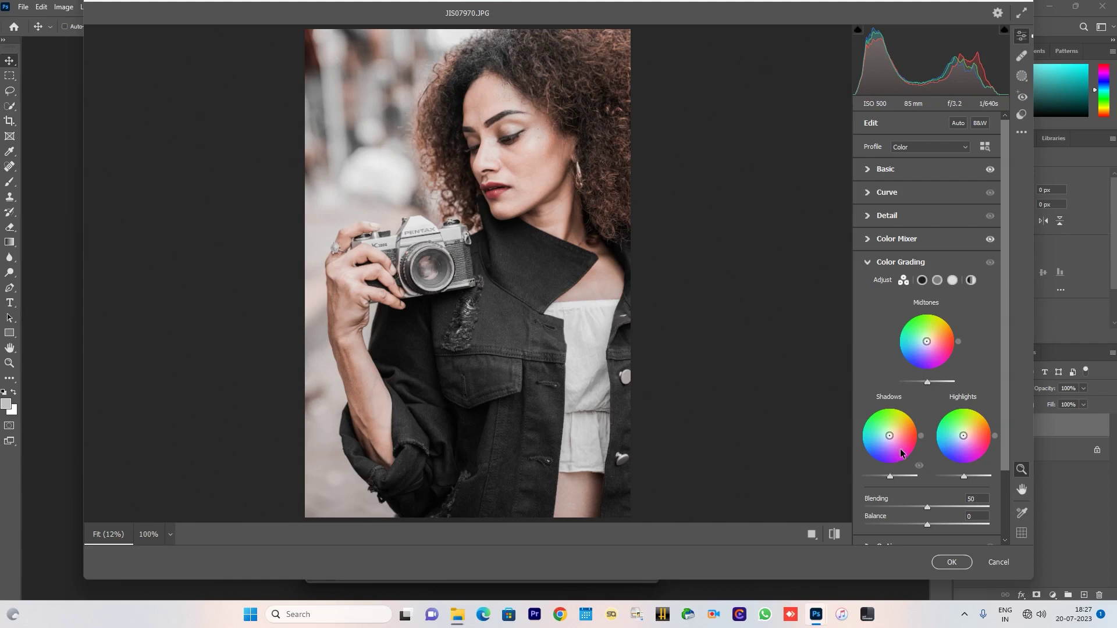
Grade the shadows with Hue 220 and Saturation 7
left_click_drag(890, 436, 872, 454)
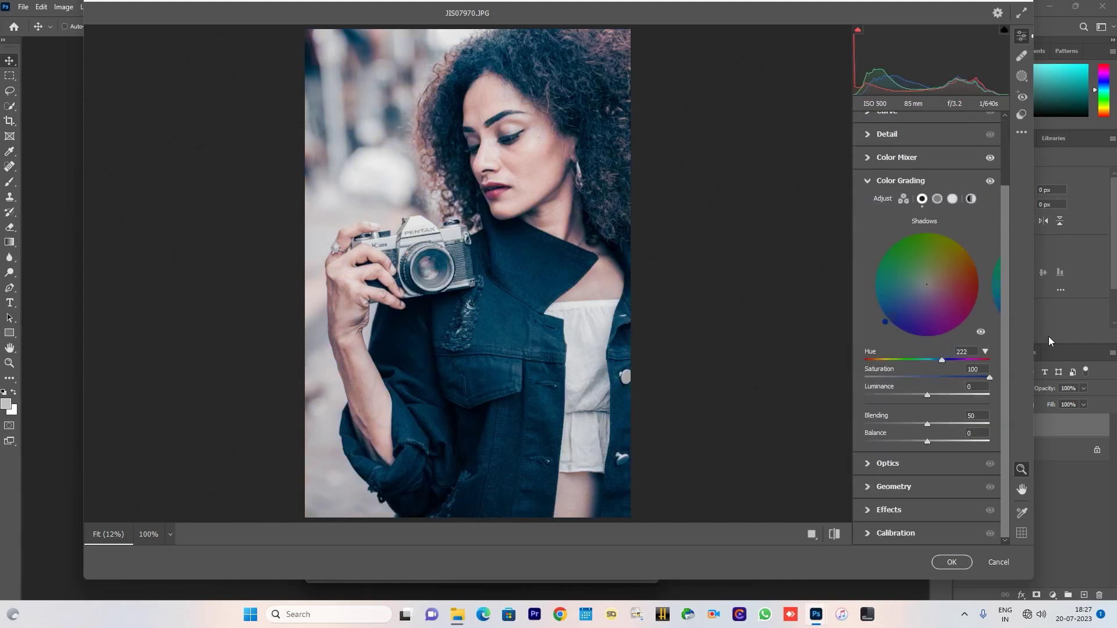
left_click(969, 351)
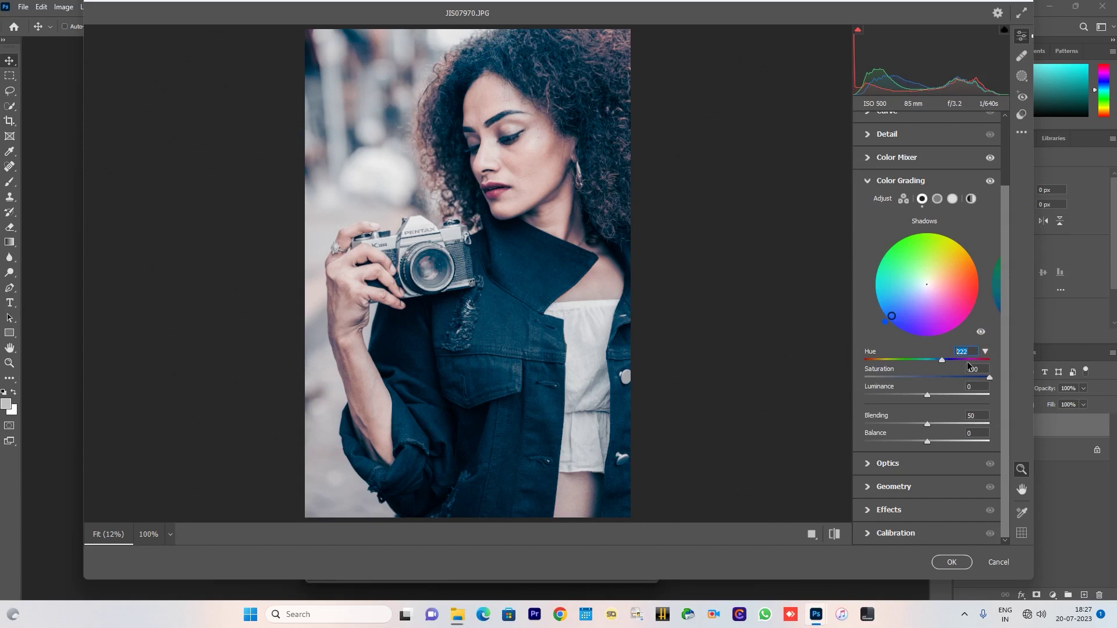
type("220")
left_click(972, 369)
type("7")
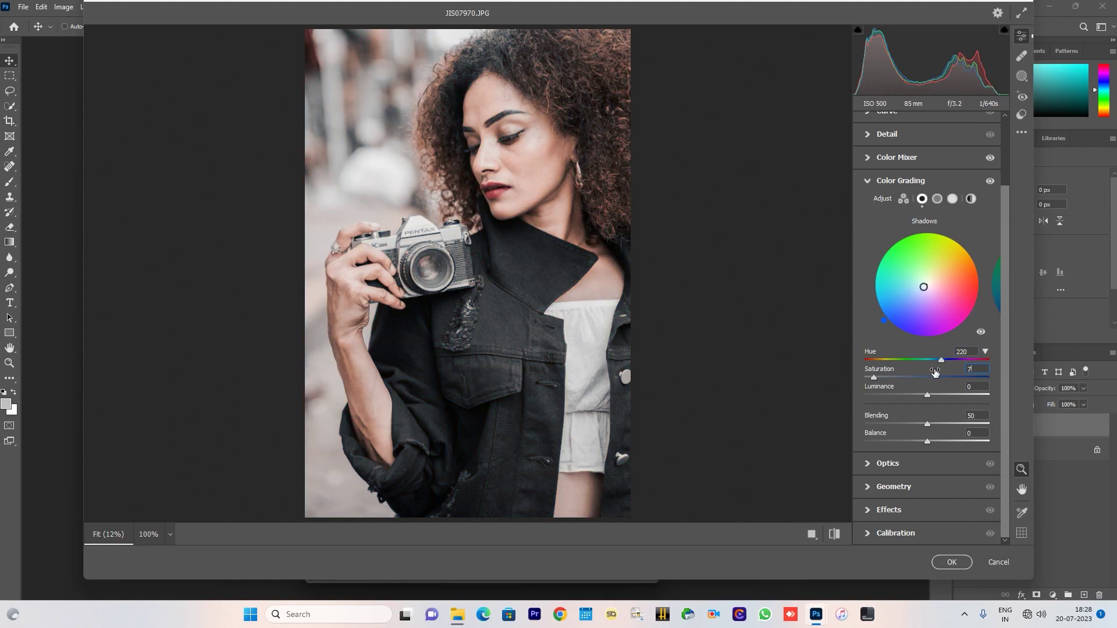
Grade the highlights with Hue 212 and Saturation 4
left_click(937, 199)
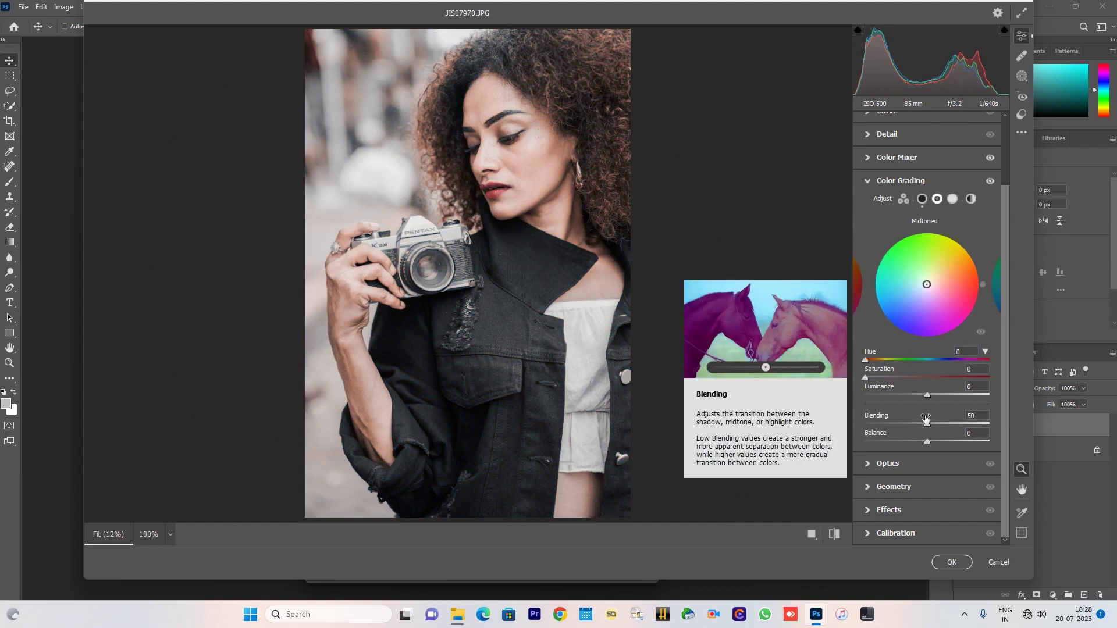
left_click(952, 198)
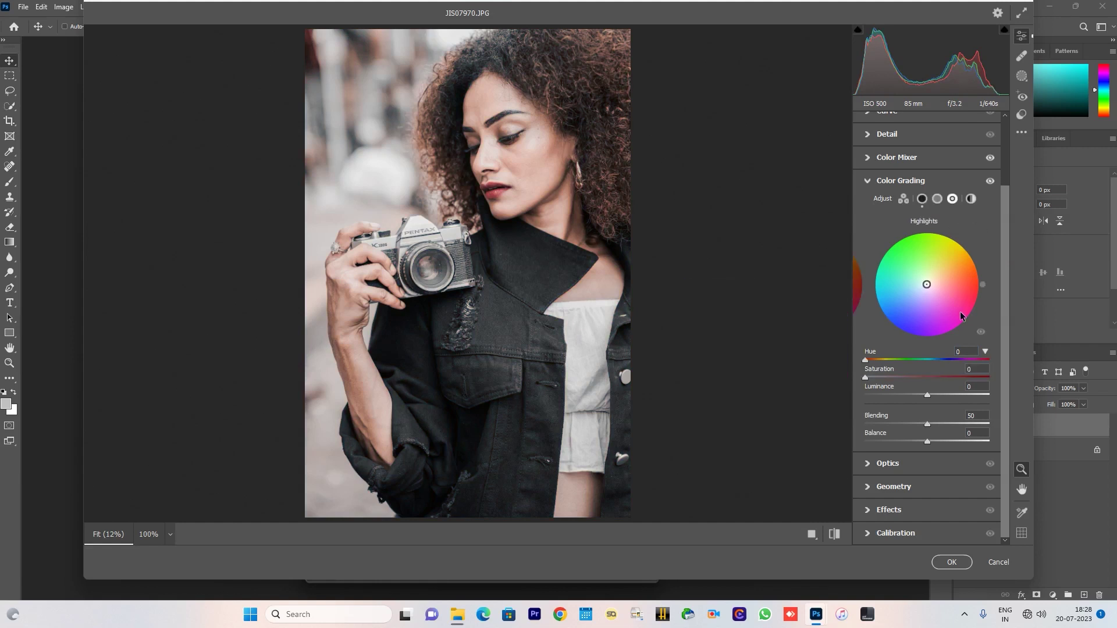
left_click(967, 351)
type("12")
left_click(972, 369)
type("4")
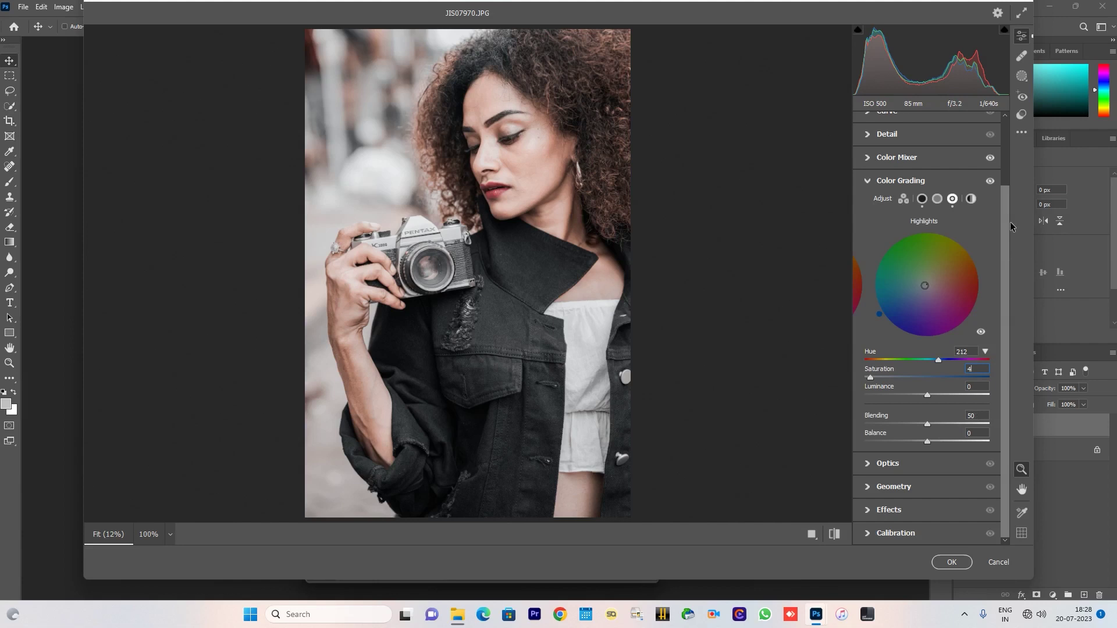
scroll(914, 169, "up", 2)
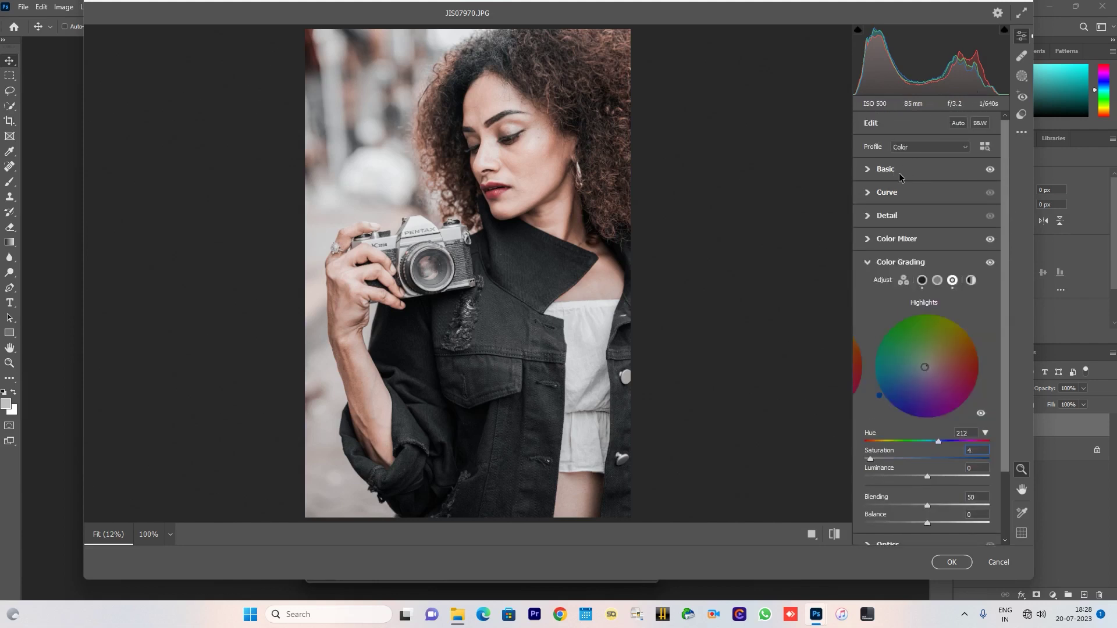
In the Basic panel, set Texture +16, Clarity +20 and Dehaze +45
left_click(896, 169)
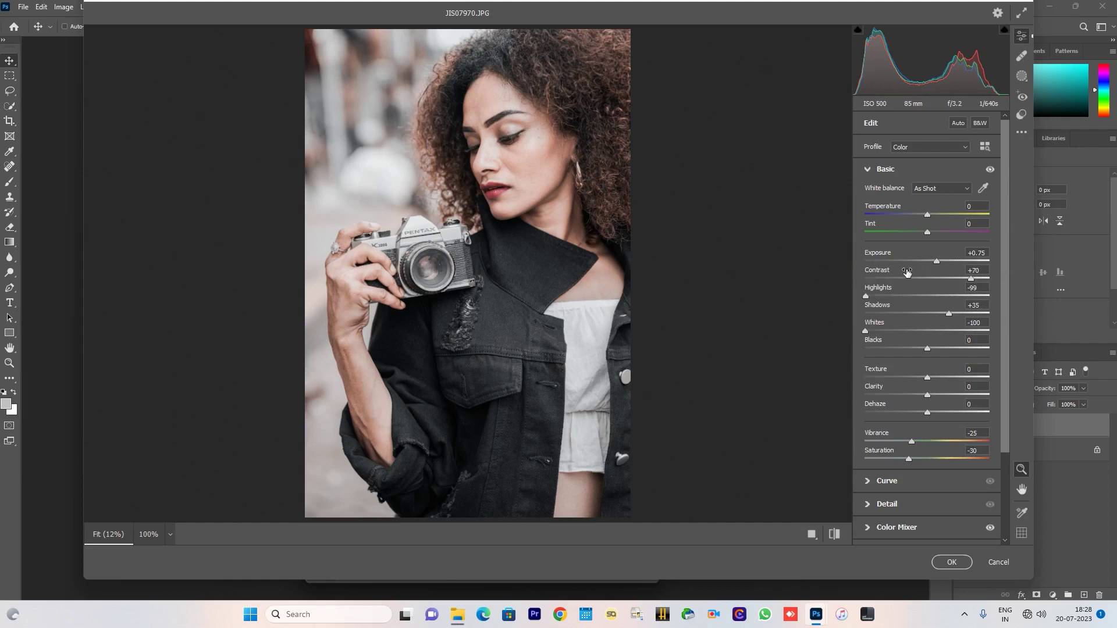
left_click(877, 368)
type("6")
key("Return")
type("20")
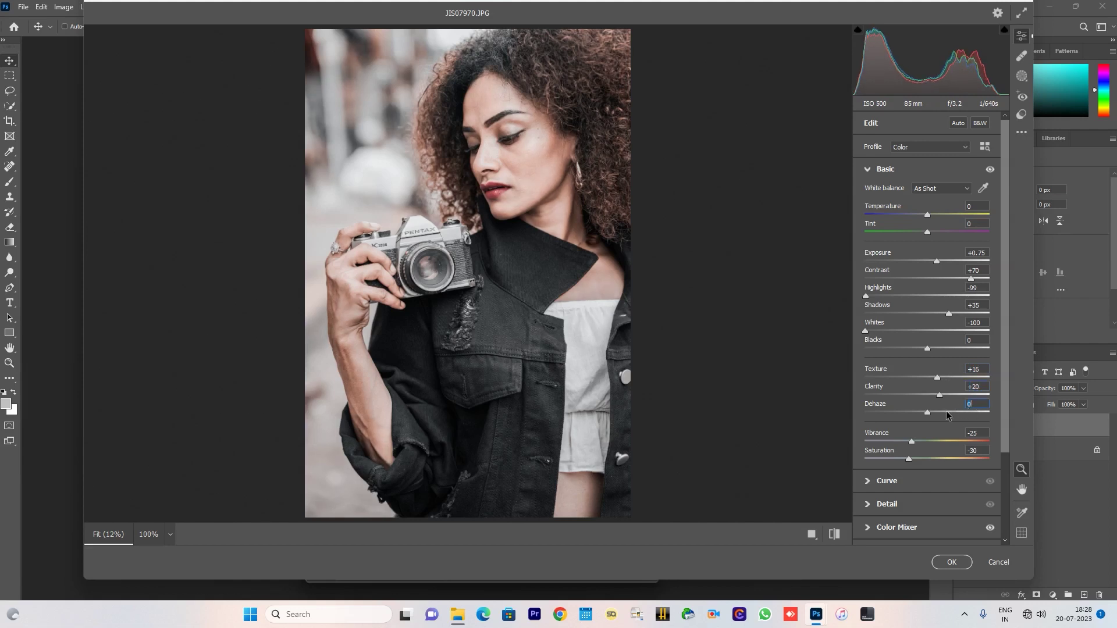
type("45")
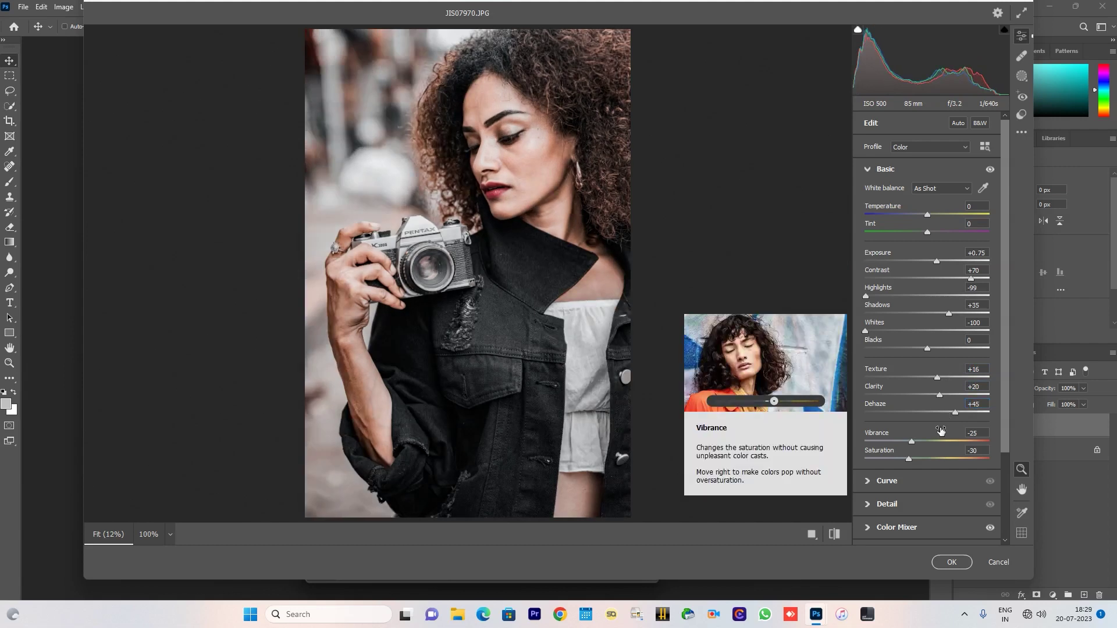
left_click(869, 505)
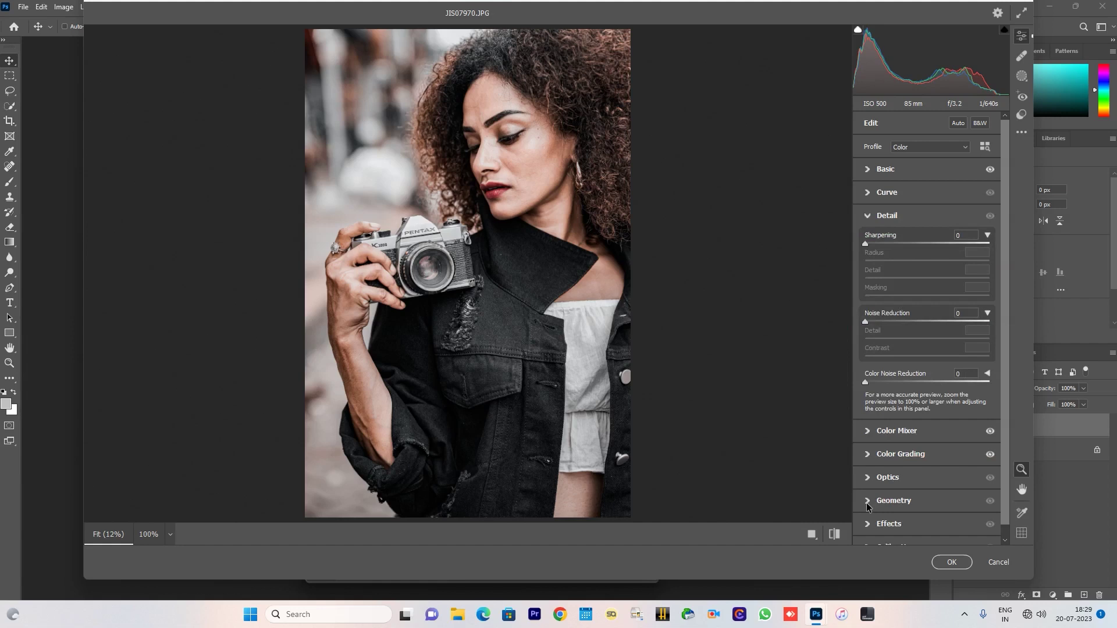
Set Noise Reduction 20 and Color Noise Reduction 14, compare before/after, and apply the Camera Raw grade
left_click_drag(969, 321, 929, 324)
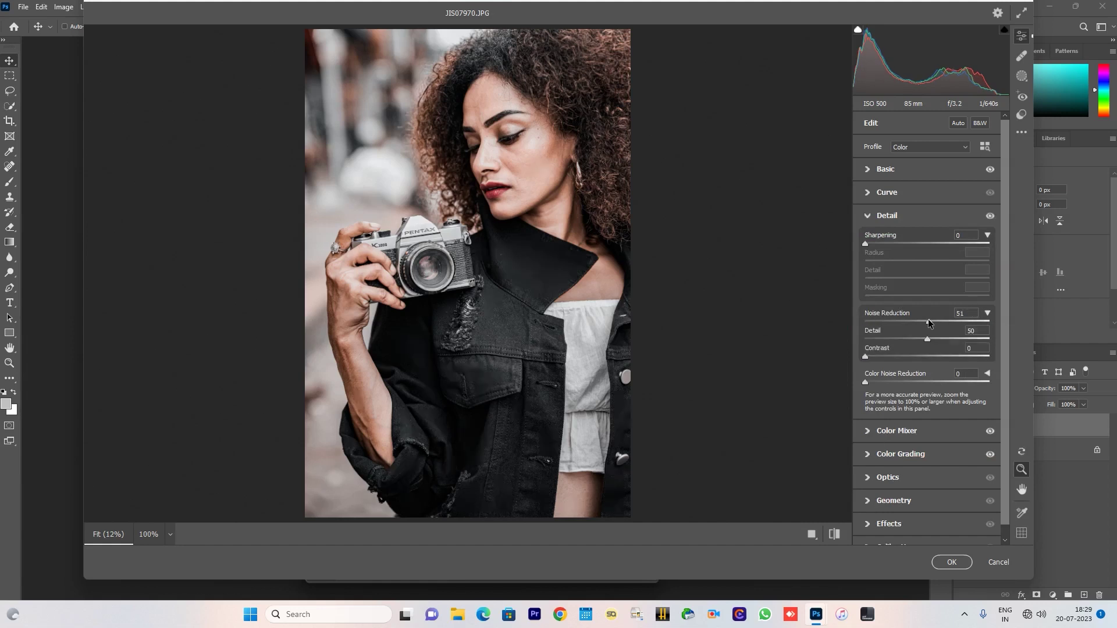
left_click(929, 323)
type("20")
left_click(988, 374)
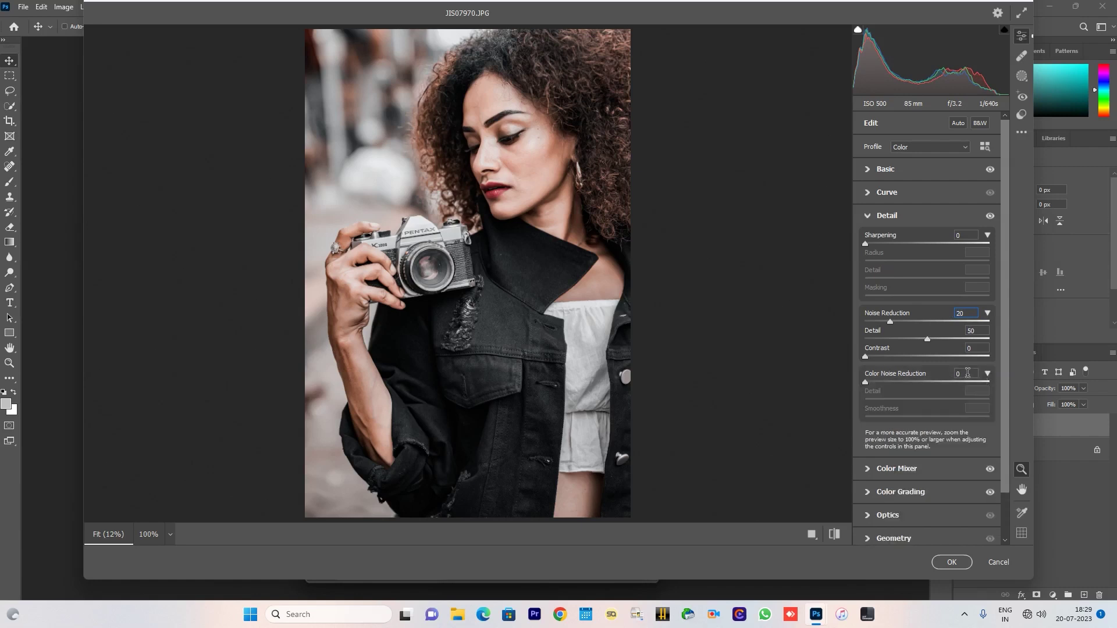
left_click_drag(935, 377, 1008, 441)
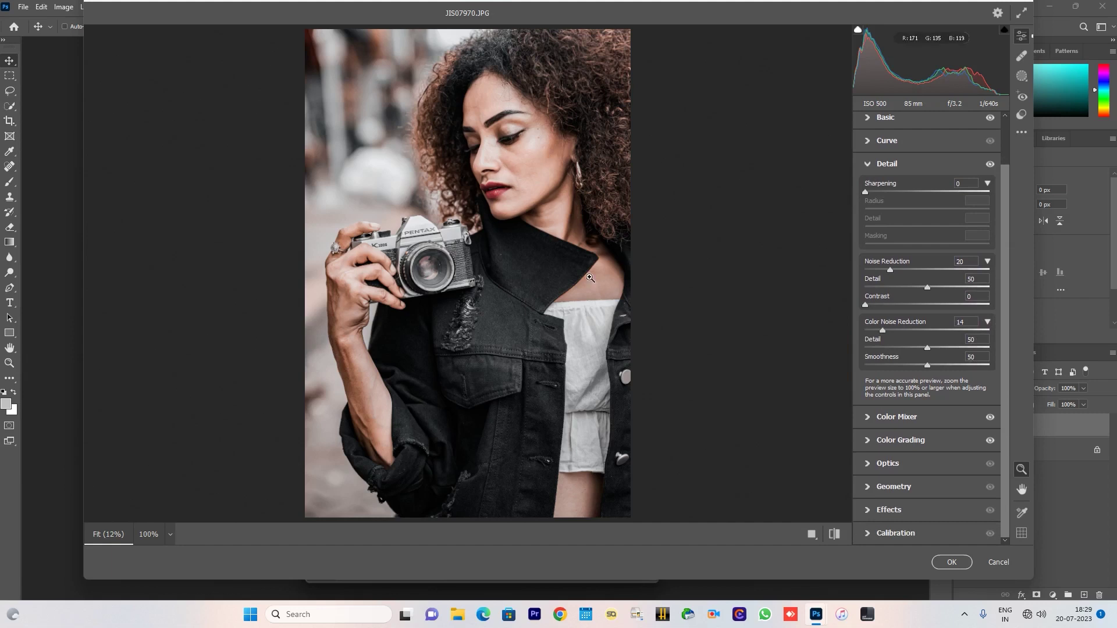
left_click(835, 535)
left_click(834, 535)
left_click(951, 562)
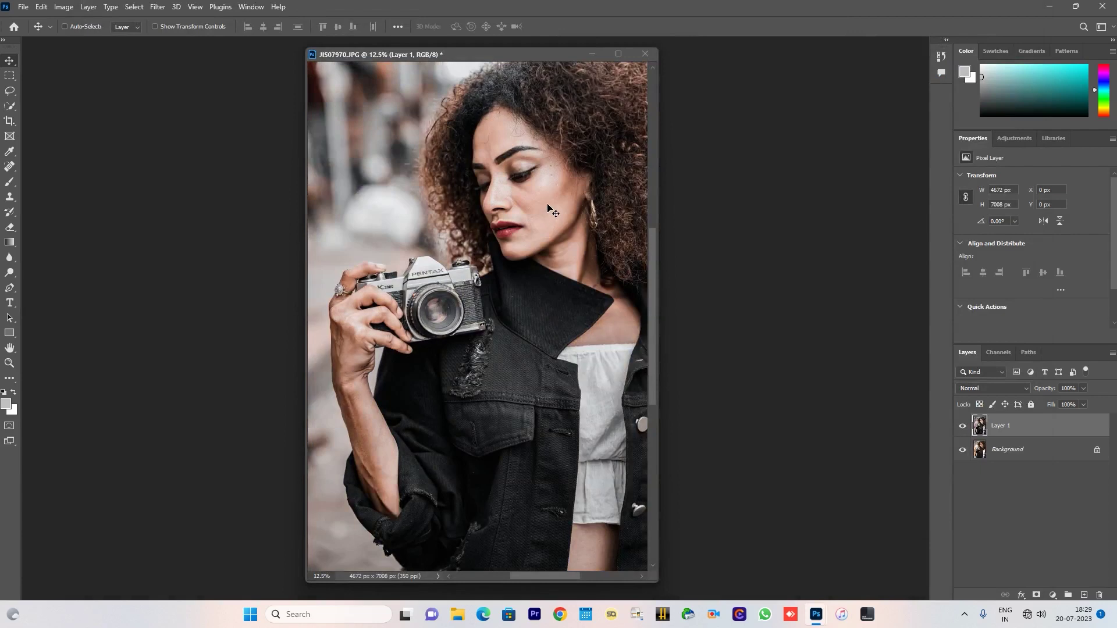
Zoom in and heal the cheek moles and blemishes with a size-50 Spot Healing Brush
left_click_drag(551, 170, 605, 247)
left_click(10, 166)
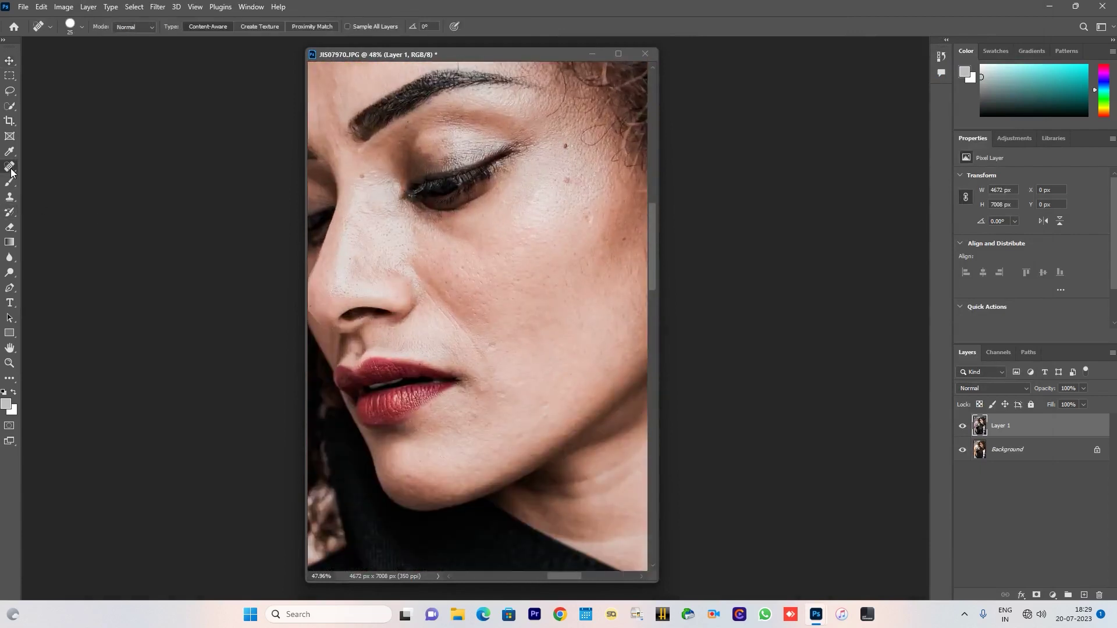
left_click(560, 184)
key("bracketright")
key("bracketright")
key("bracketright")
left_click(566, 150)
left_click(590, 220)
left_click(496, 391)
Heal the stray hairs and spots on the forehead, then zoom back out
left_click_drag(493, 259, 593, 376)
left_click(451, 227)
left_click_drag(465, 195, 467, 176)
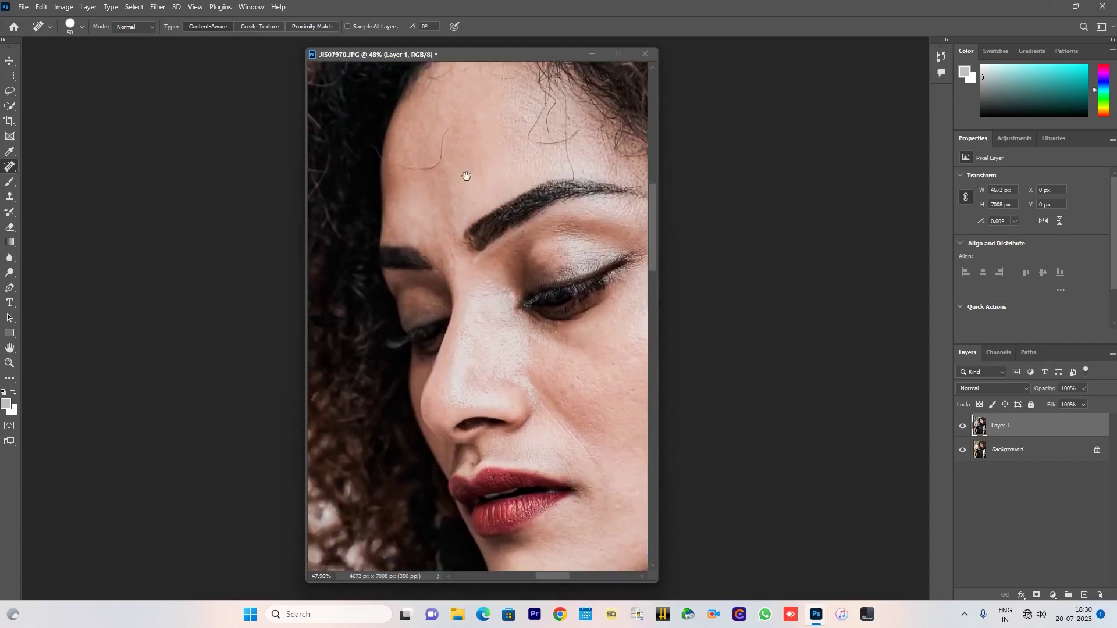
mouse_move(445, 124)
left_mouse_down()
mouse_move(413, 174)
mouse_move(389, 158)
left_mouse_up()
mouse_move(532, 142)
left_mouse_down()
mouse_move(567, 133)
mouse_move(552, 107)
left_mouse_up()
left_click_drag(633, 531, 552, 305)
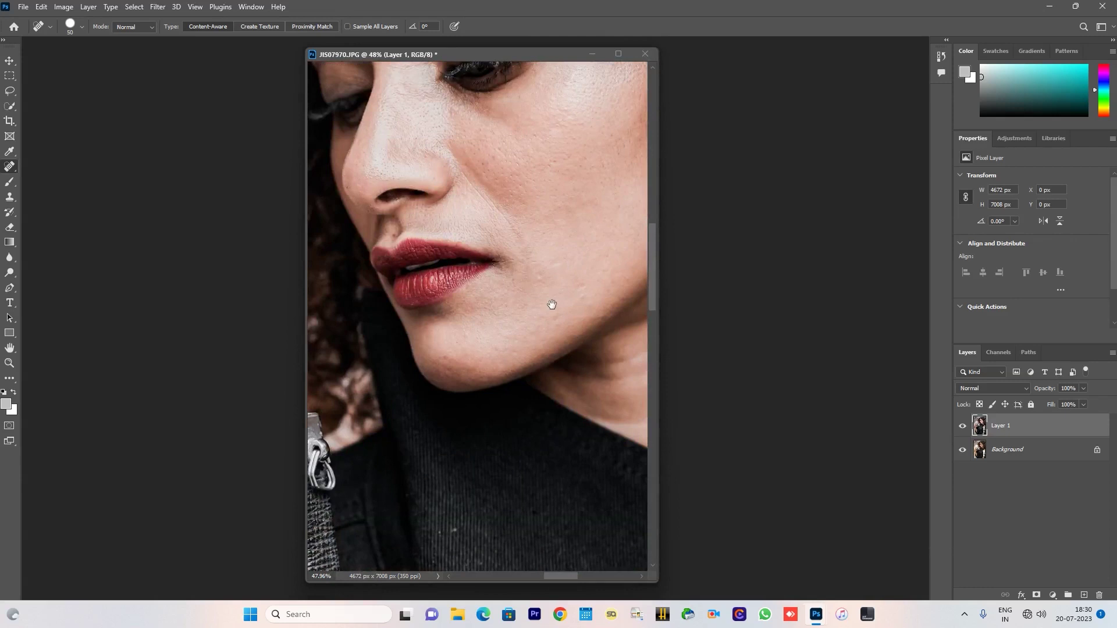
scroll(552, 304, "down", 3)
scroll(512, 294, "down", 2)
scroll(475, 285, "down", 1)
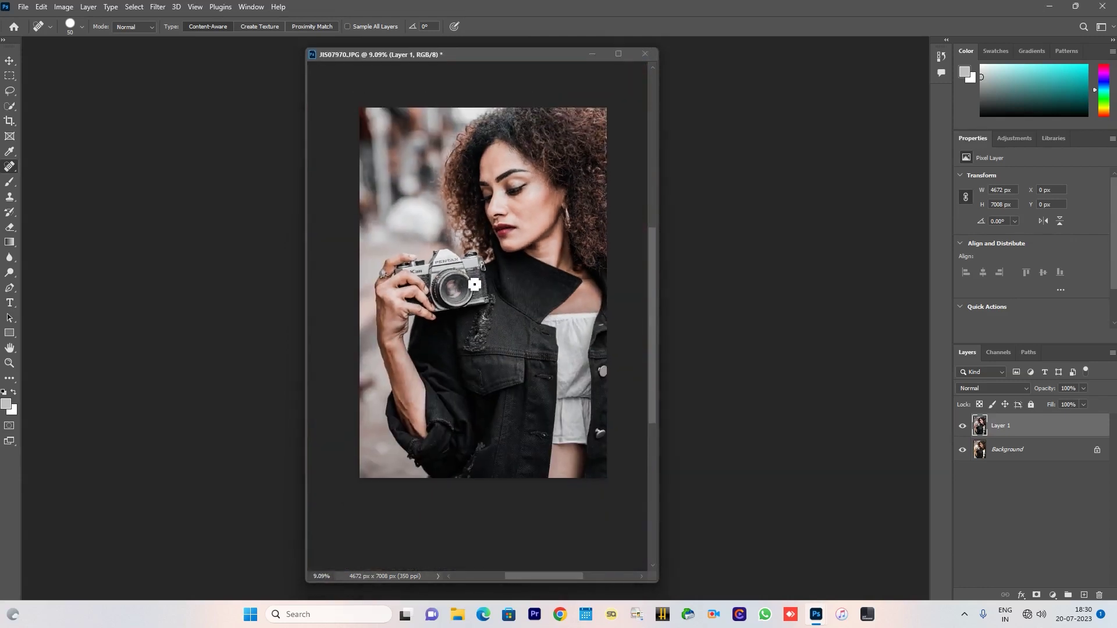
Duplicate Layer 1 and launch Portraiture, zooming the preview to 25% on the face
key("ctrl+j")
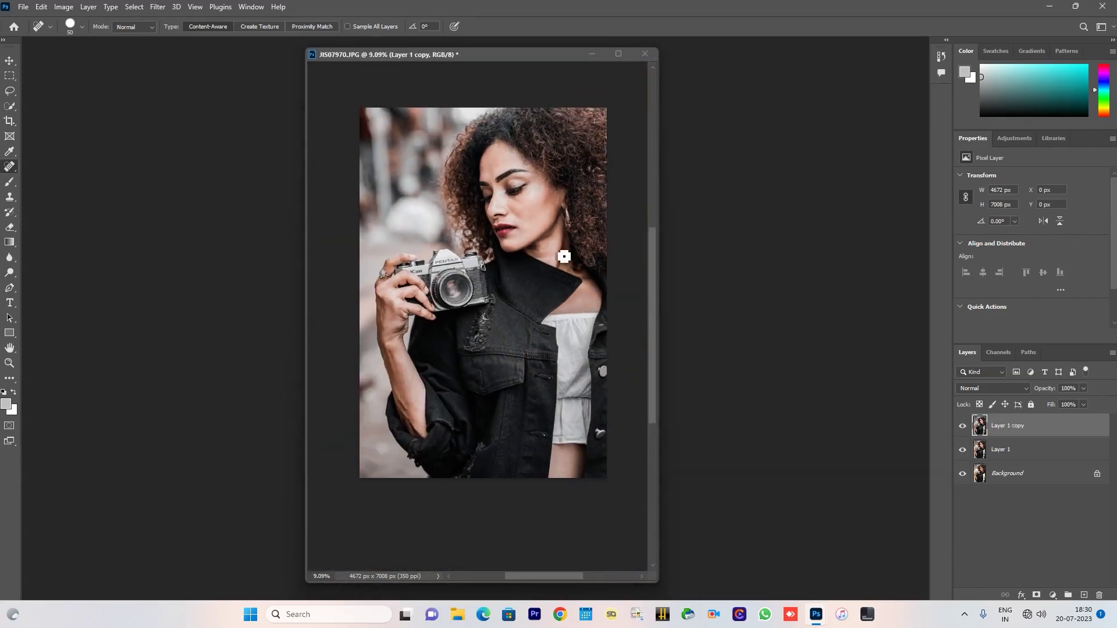
left_click(159, 7)
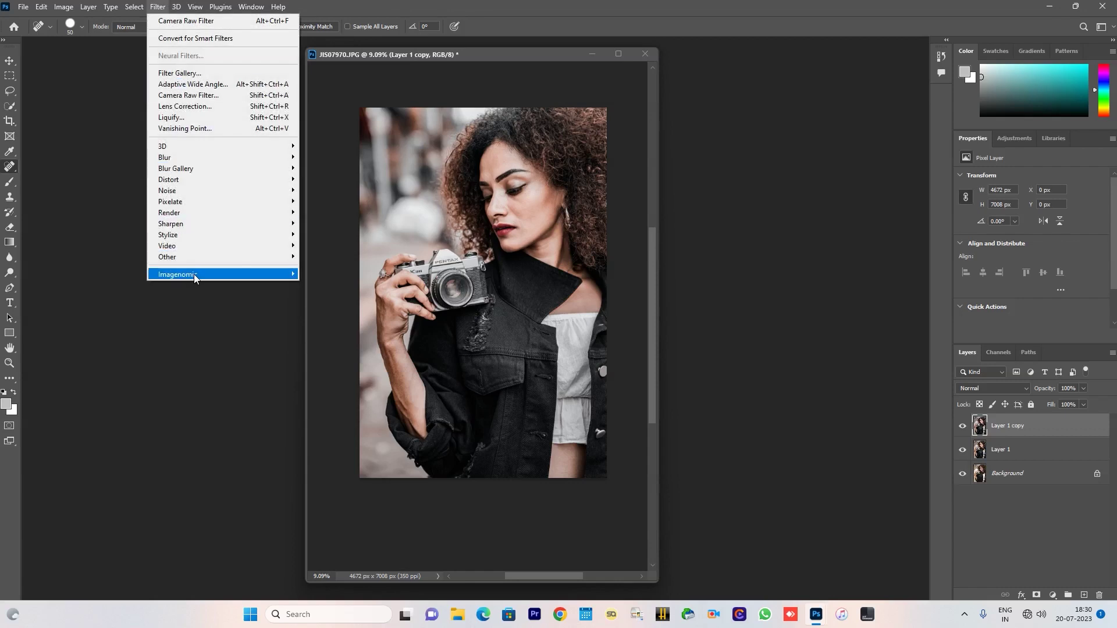
left_click(331, 285)
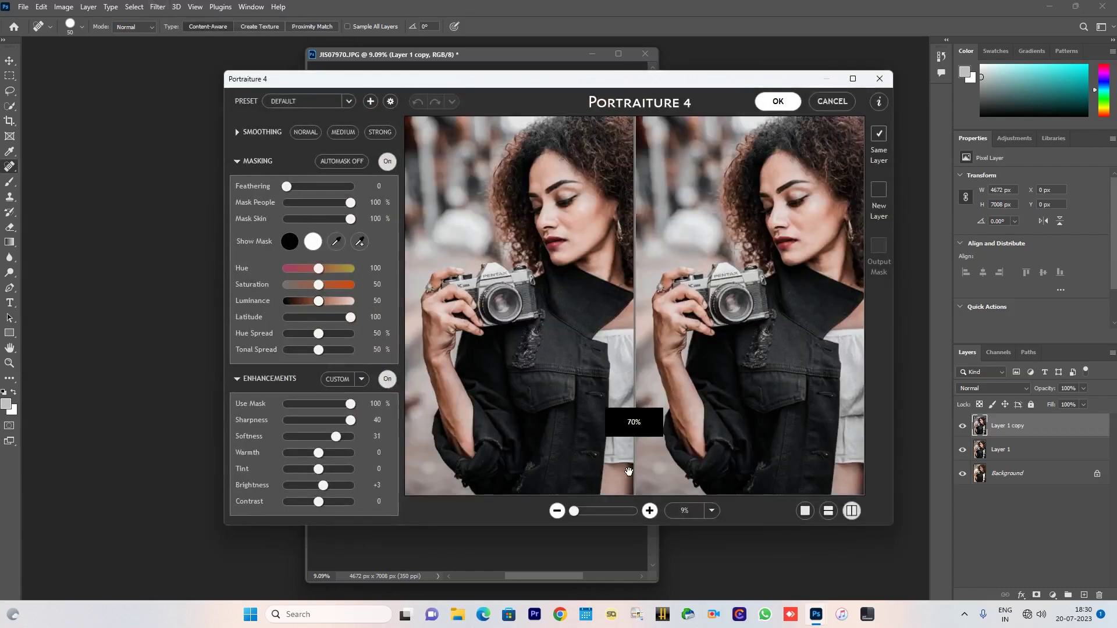
left_click(581, 511)
left_click_drag(698, 174, 719, 378)
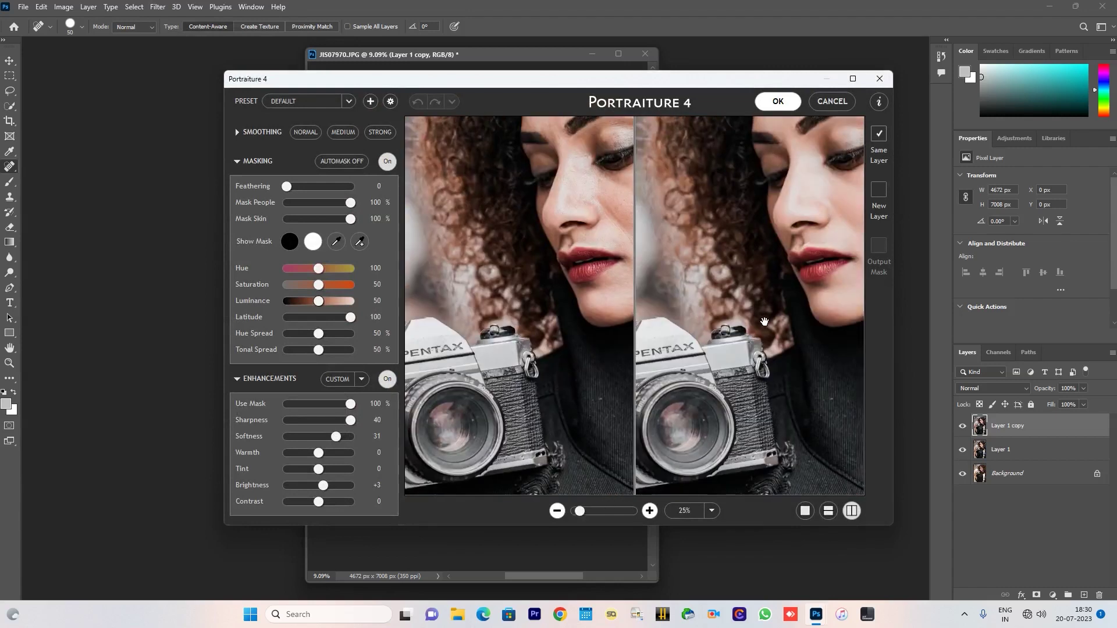
mouse_move(784, 329)
left_mouse_down()
mouse_move(755, 337)
mouse_move(728, 314)
mouse_move(747, 310)
left_mouse_up()
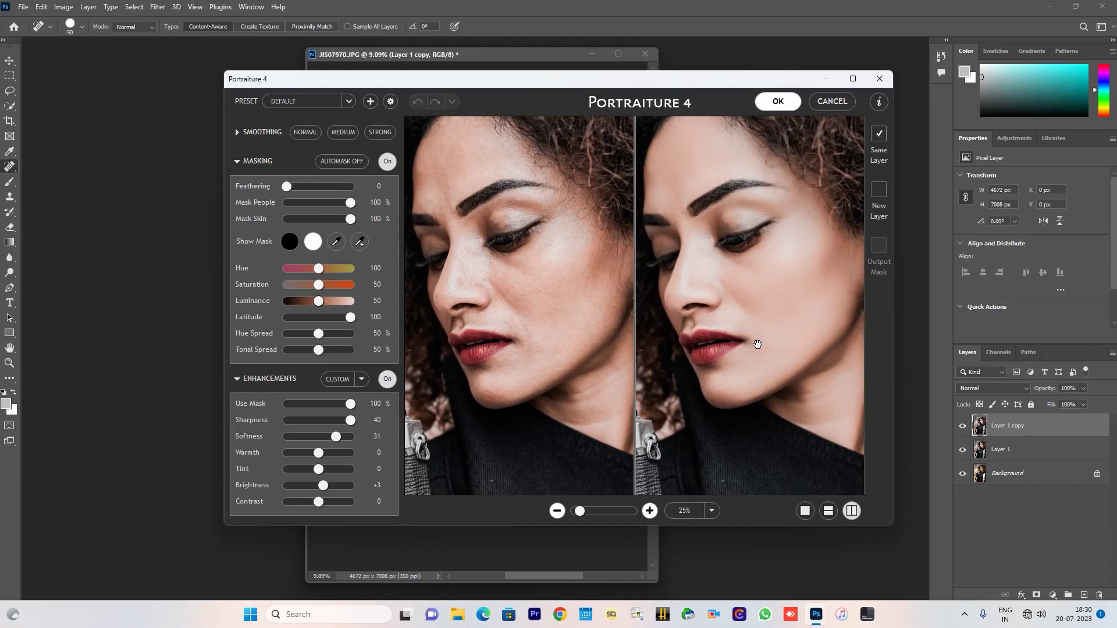
Set Portraiture Softness 20, Sharpness 34 and Brightness 0, and choose Strong smoothing
left_click(320, 440)
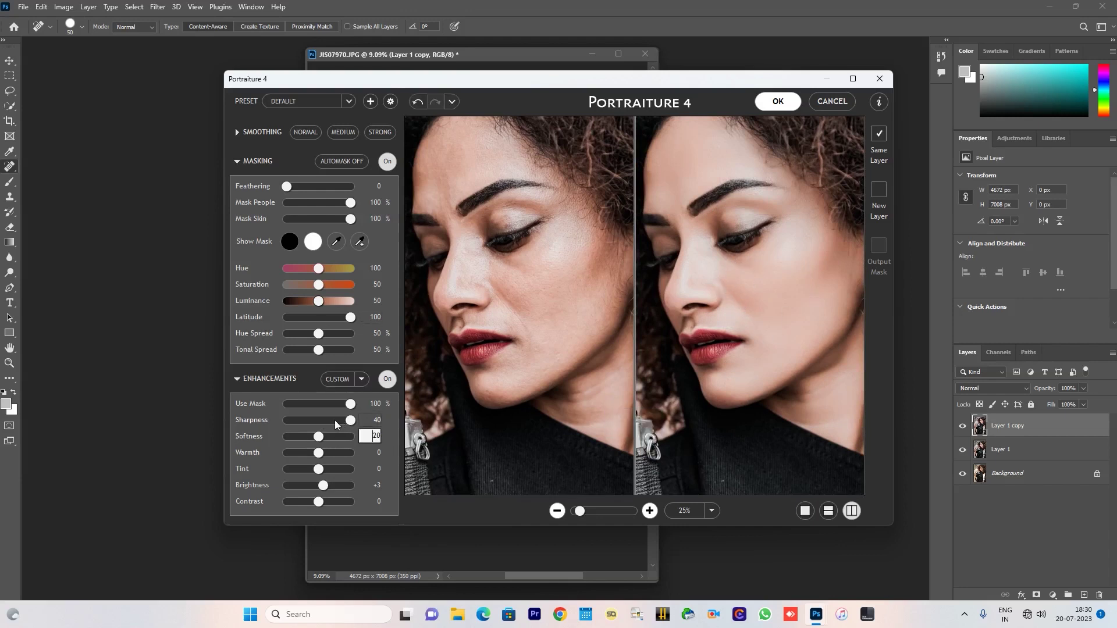
left_click_drag(329, 421, 342, 425)
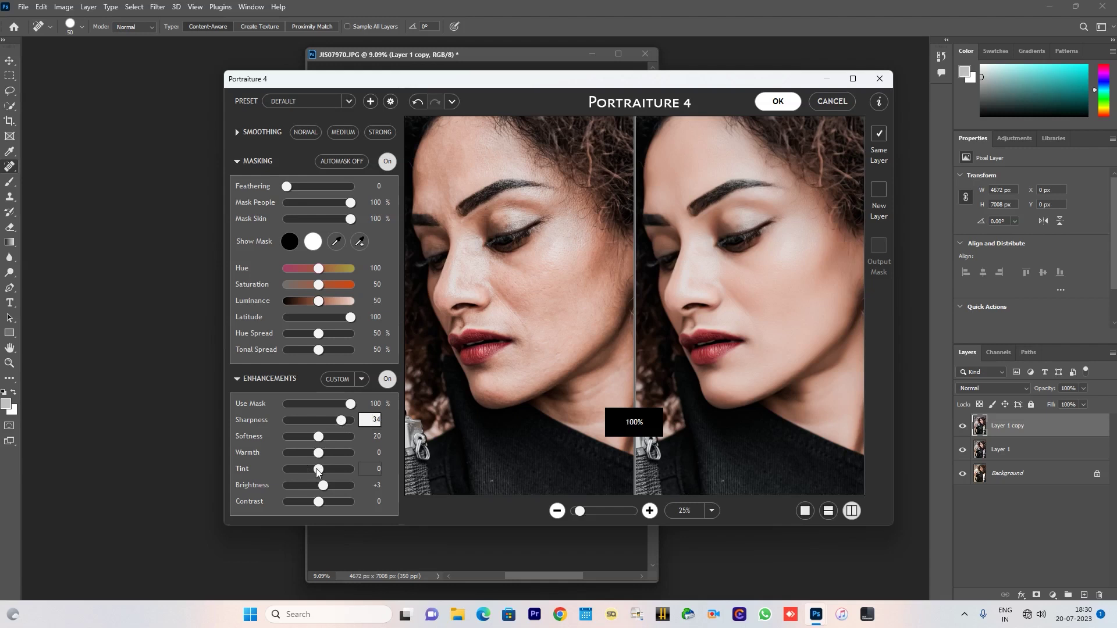
left_click(377, 487)
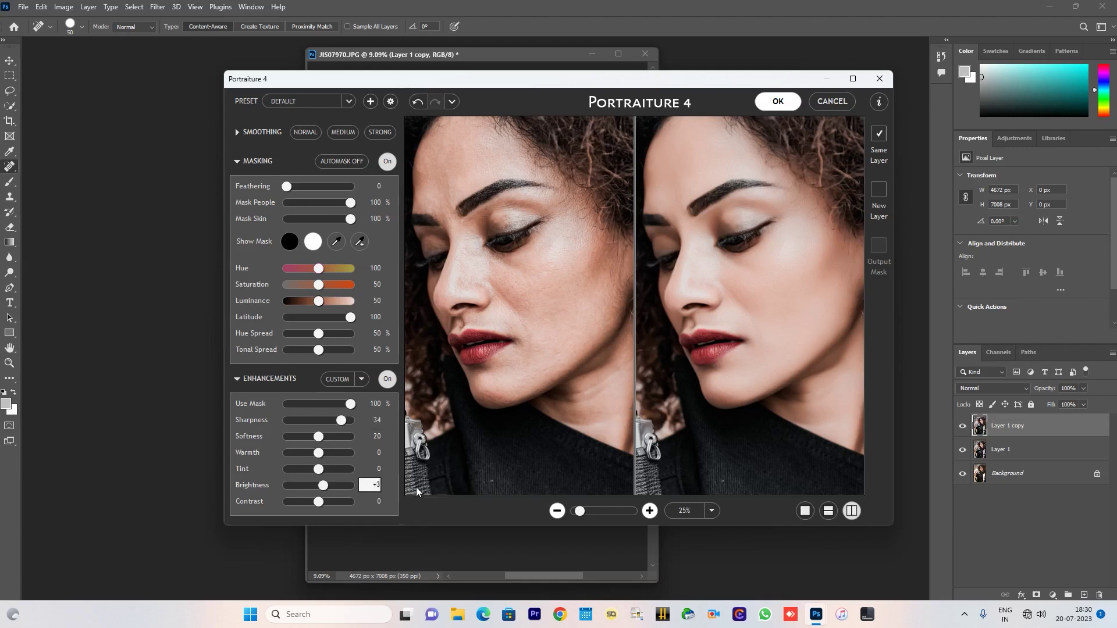
key("BackSpace")
type("0")
key("Return")
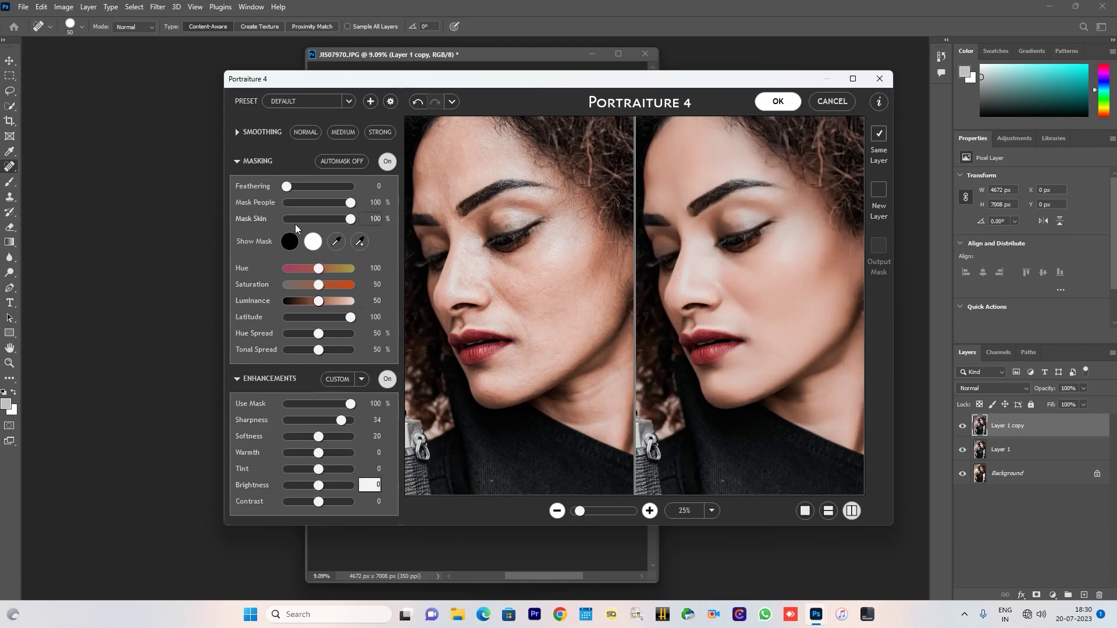
left_click(379, 132)
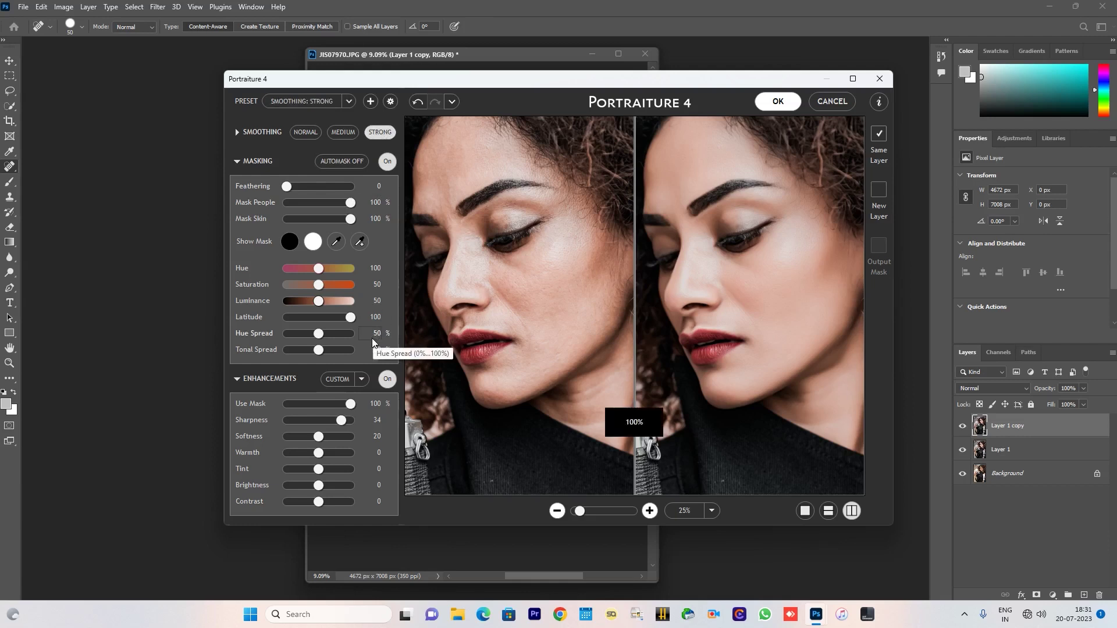
Set Softness to 0 and Sharpness to 40, then apply Portraiture to Layer 1 copy
left_click(331, 423)
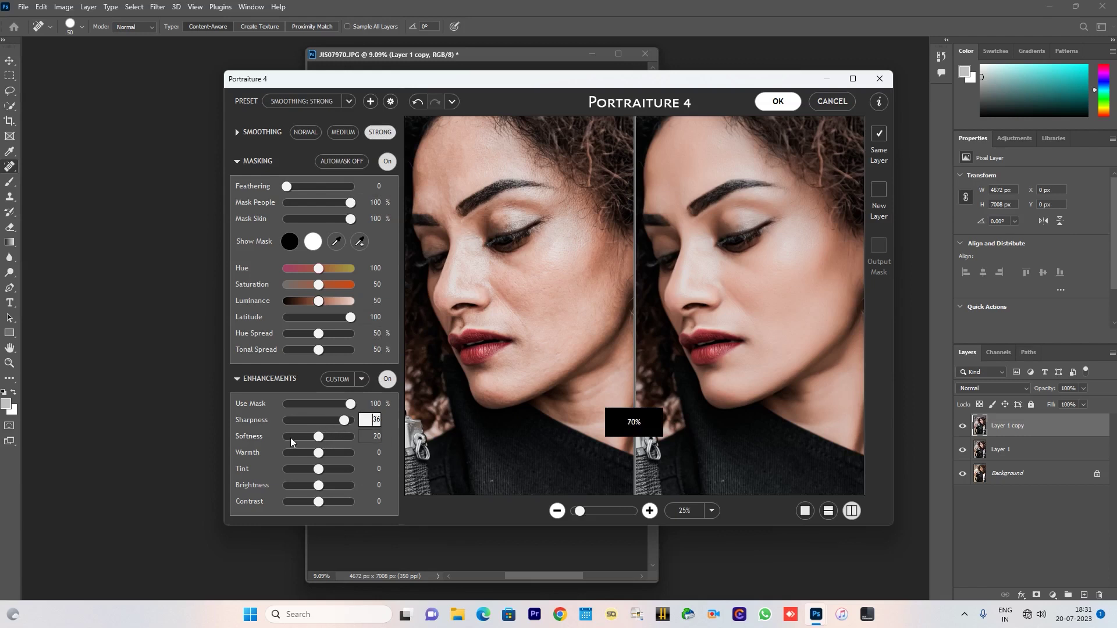
left_click(290, 436)
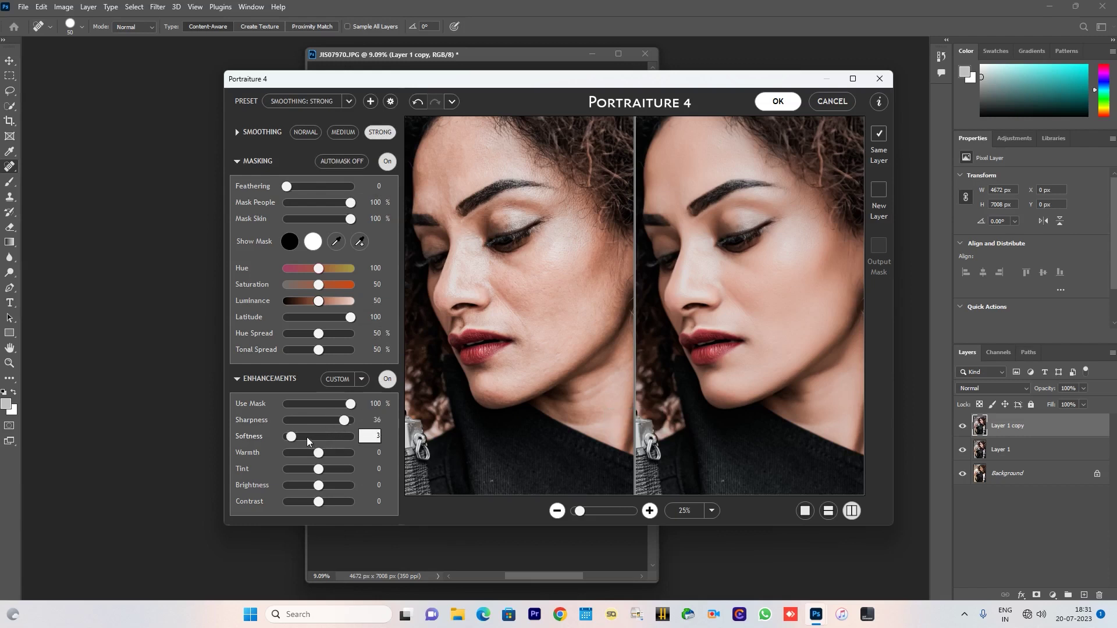
left_click_drag(291, 436, 259, 439)
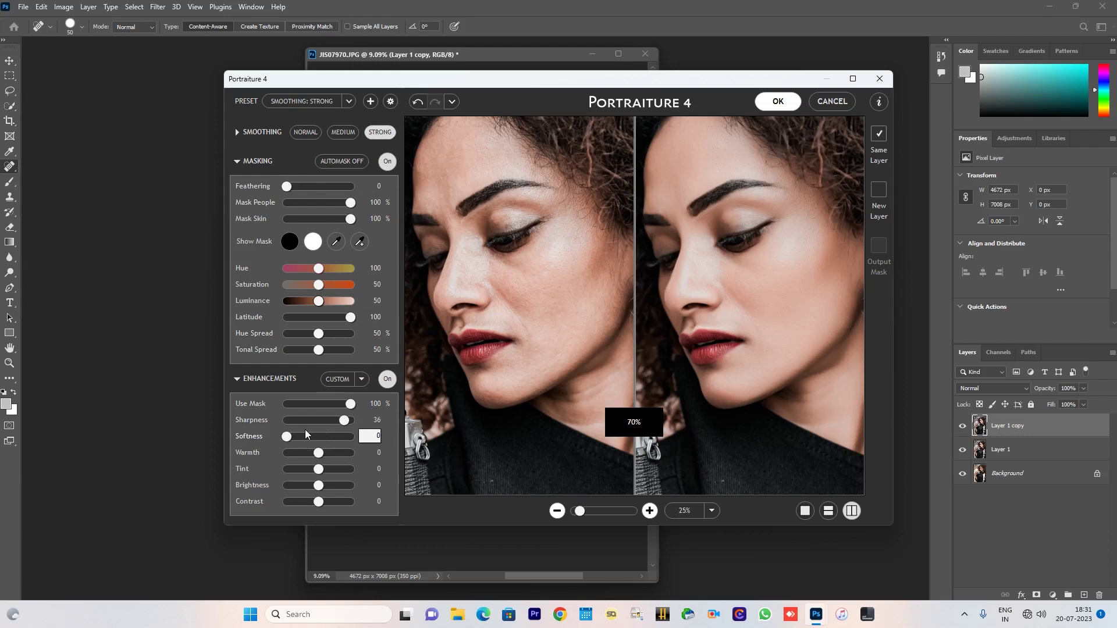
left_click_drag(345, 420, 372, 440)
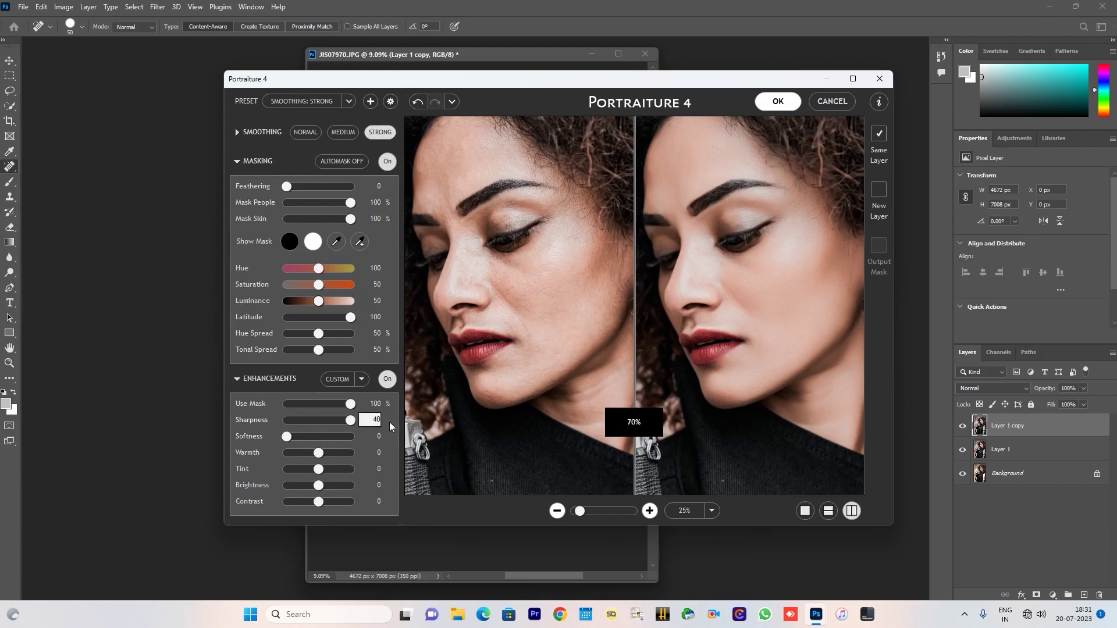
mouse_move(731, 273)
left_mouse_down()
mouse_move(742, 300)
mouse_move(708, 331)
mouse_move(715, 364)
mouse_move(748, 316)
mouse_move(726, 310)
left_mouse_up()
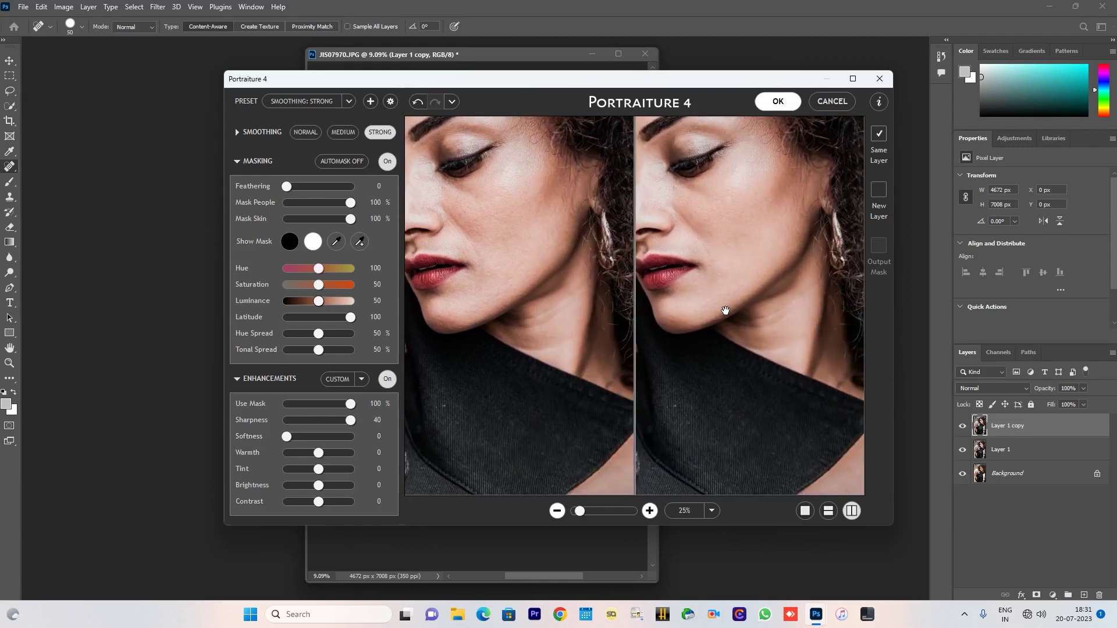
left_click(773, 103)
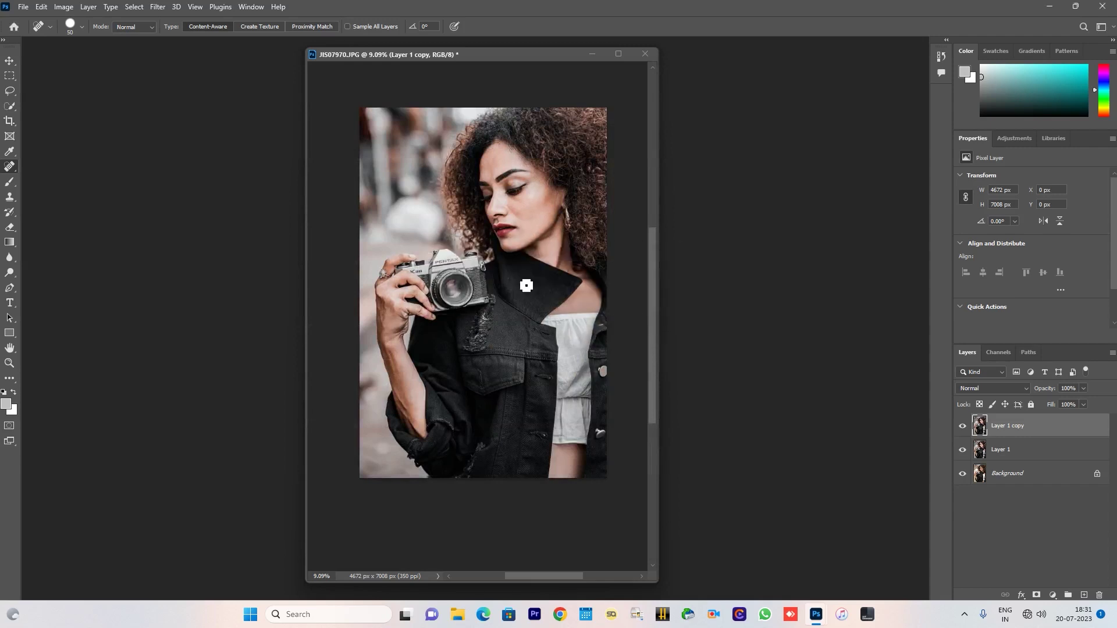
scroll(534, 279, "down", 2)
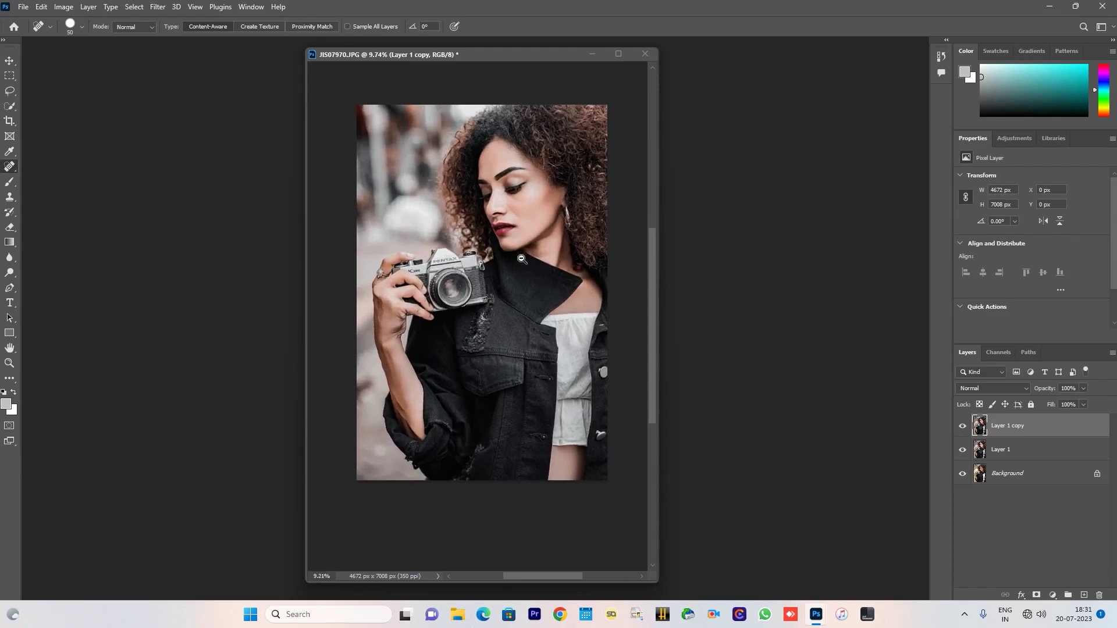
scroll(552, 284, "up", 3)
scroll(551, 284, "up", 1)
scroll(547, 288, "down", 3)
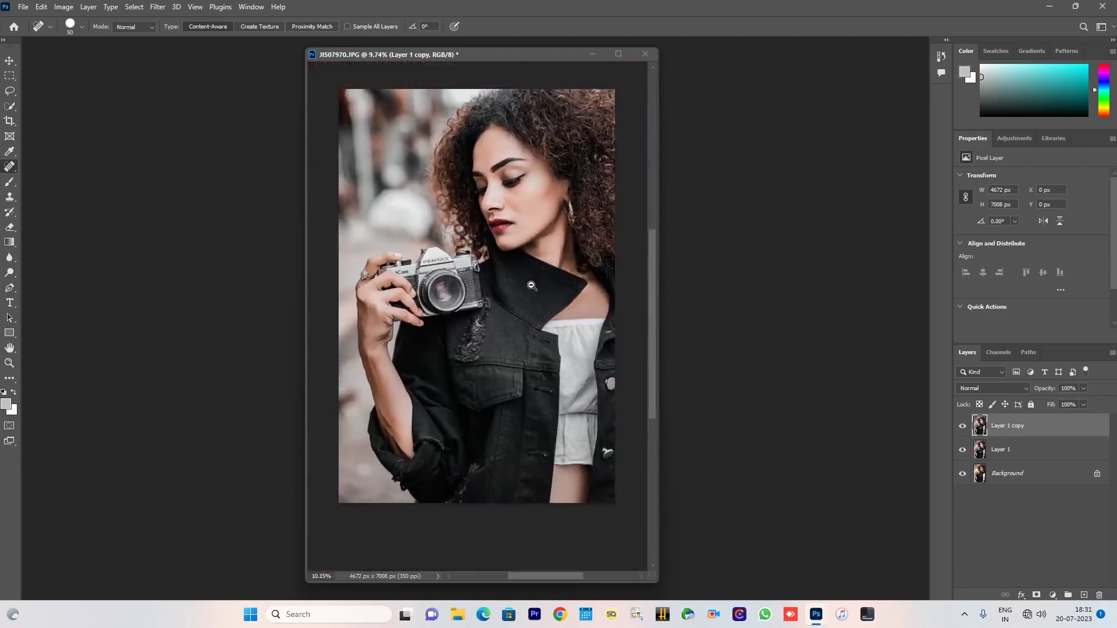